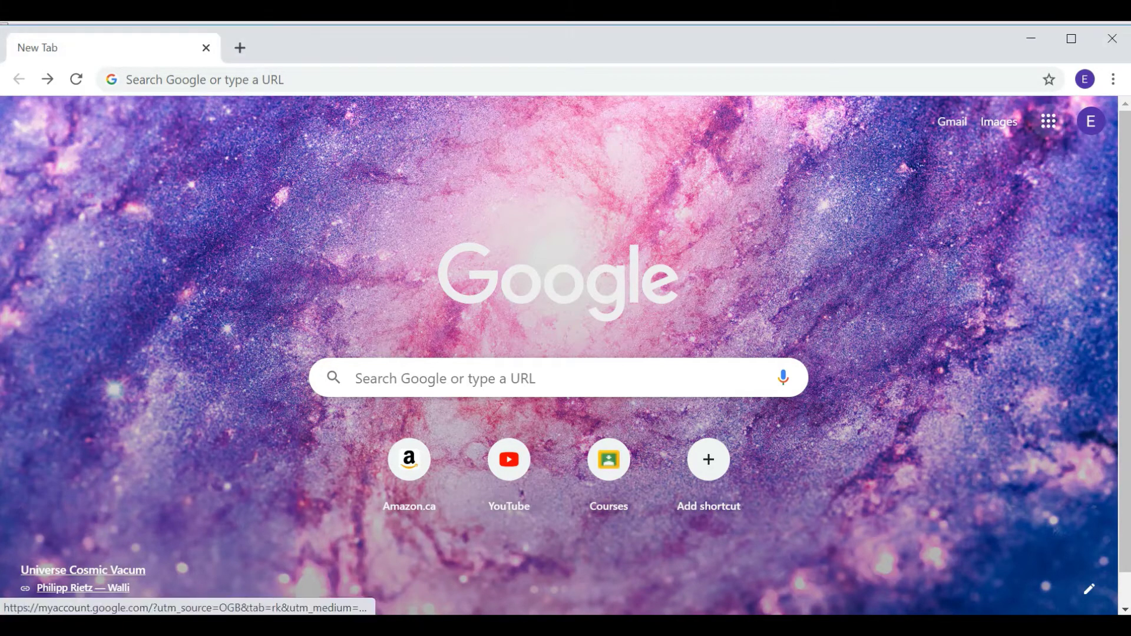
Open Jamboard from the list of Google apps.
click(1049, 122)
scroll(1054, 289, down, 10)
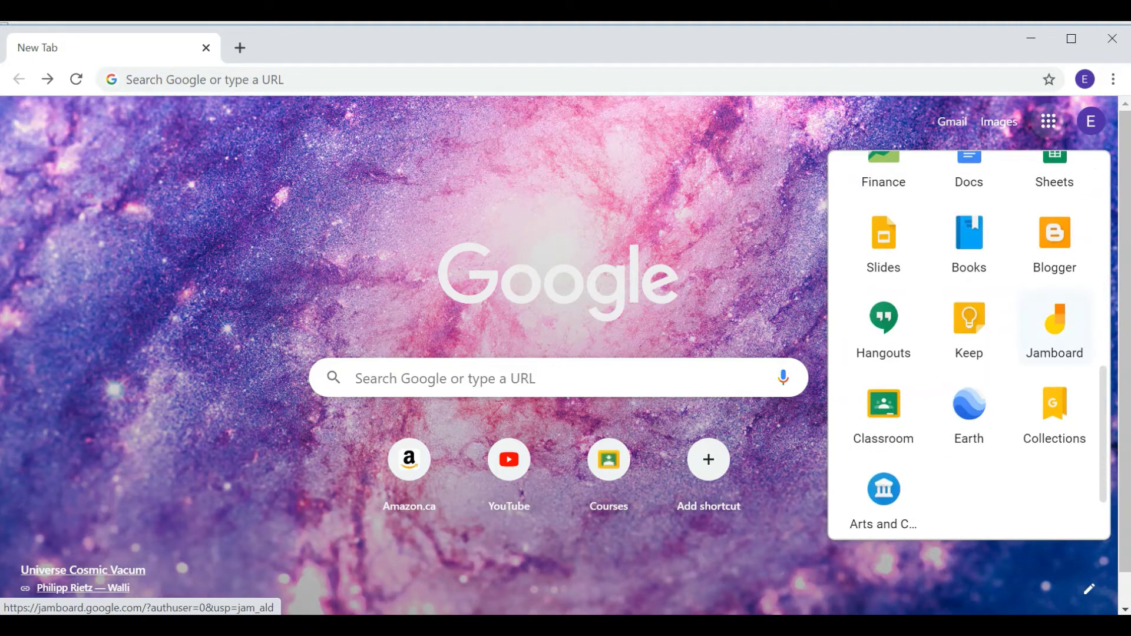
click(1055, 327)
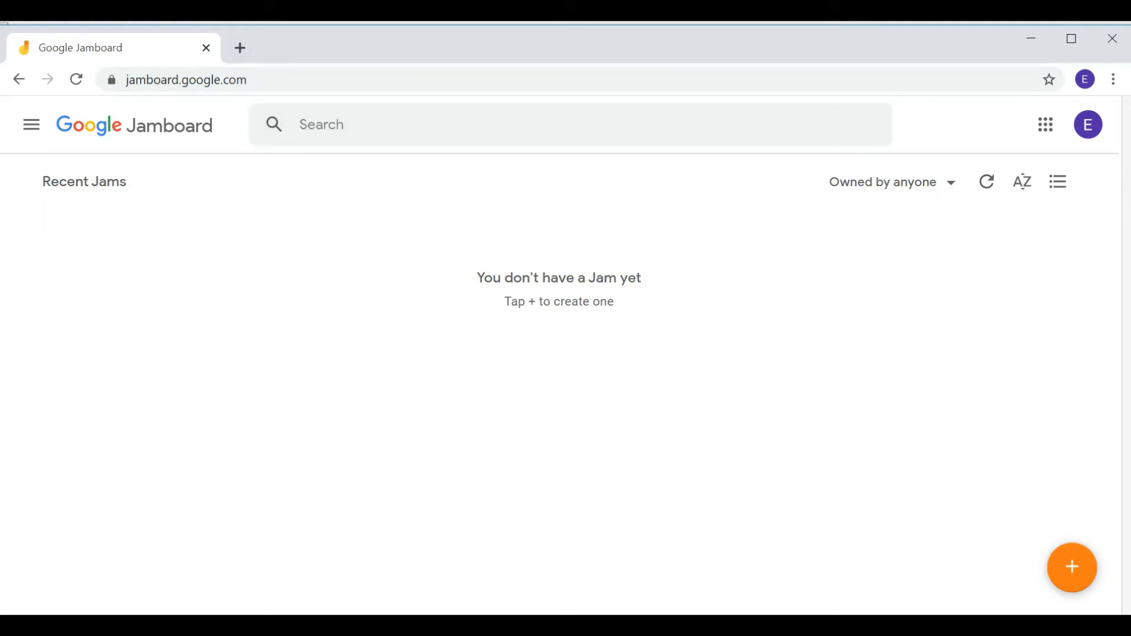
Examine the Jamboard home page's search field, main menu, Google apps list, and list and grid views.
click(275, 124)
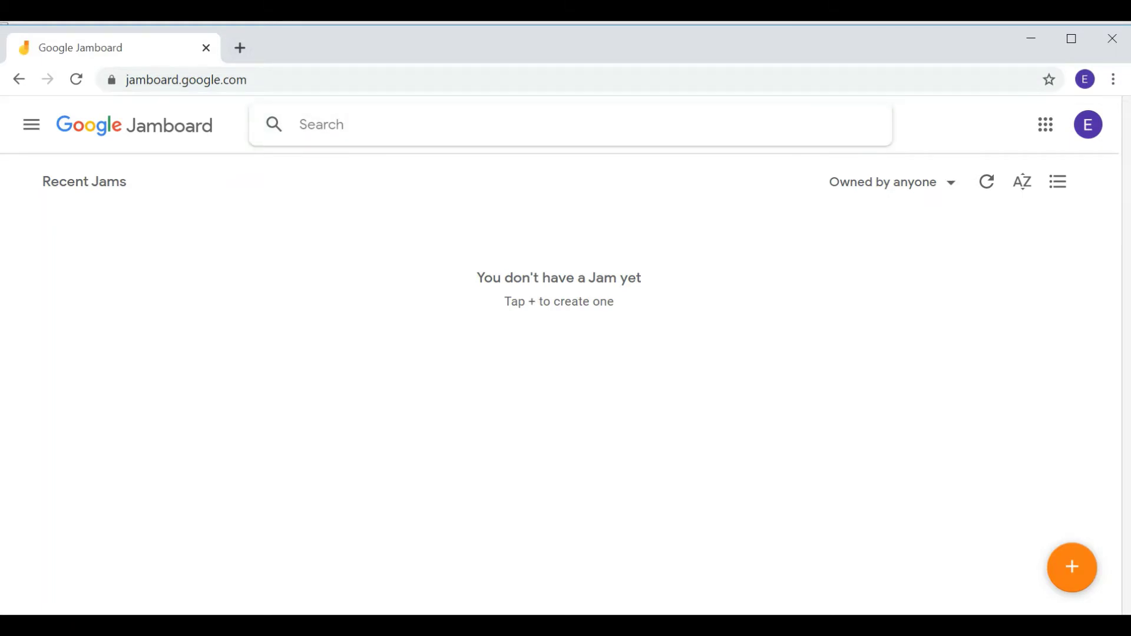
key(Escape)
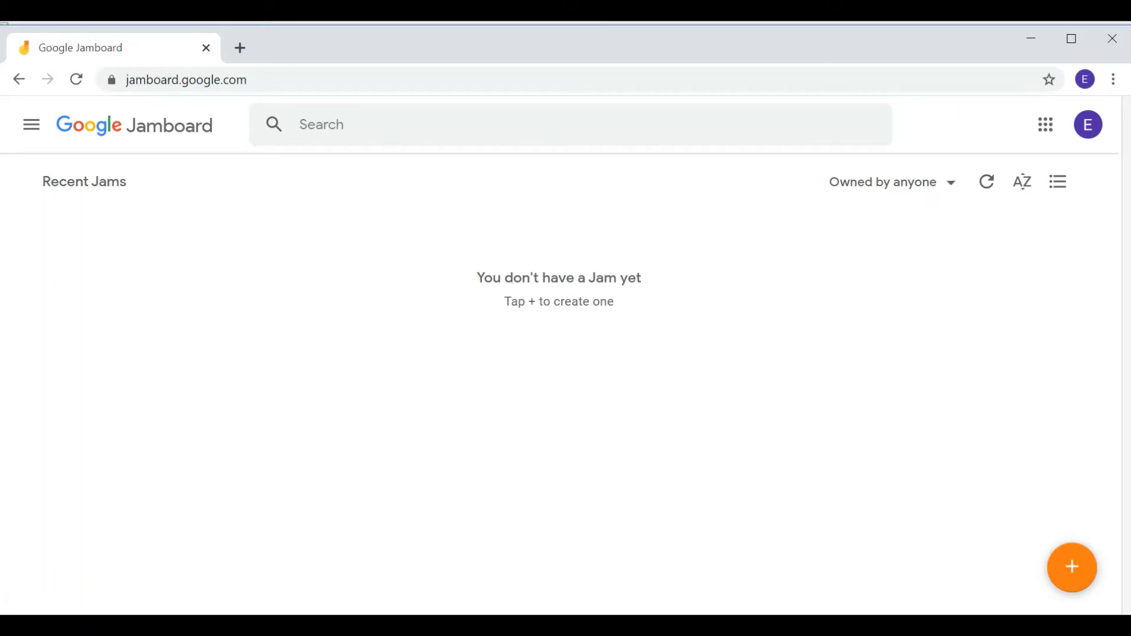
click(32, 124)
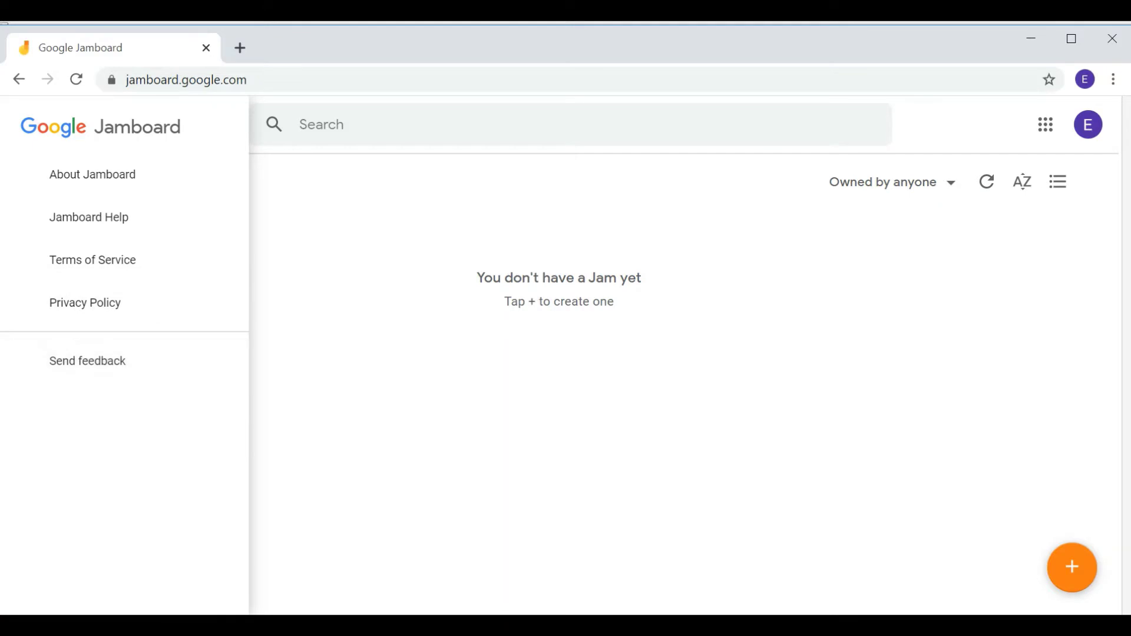
click(377, 365)
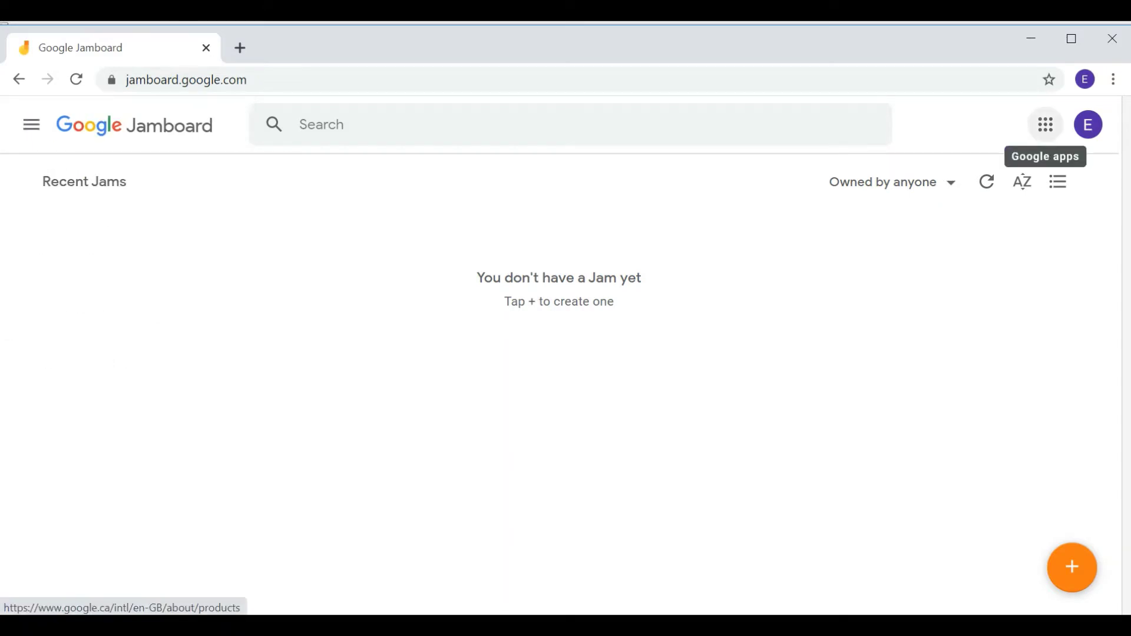
click(1046, 125)
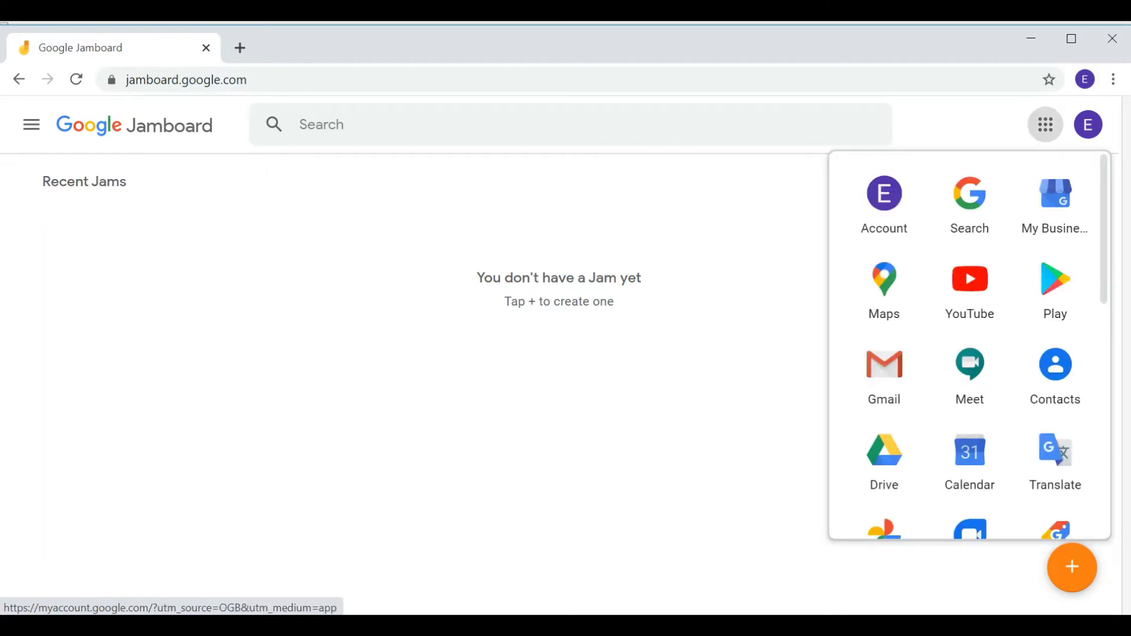
key(Escape)
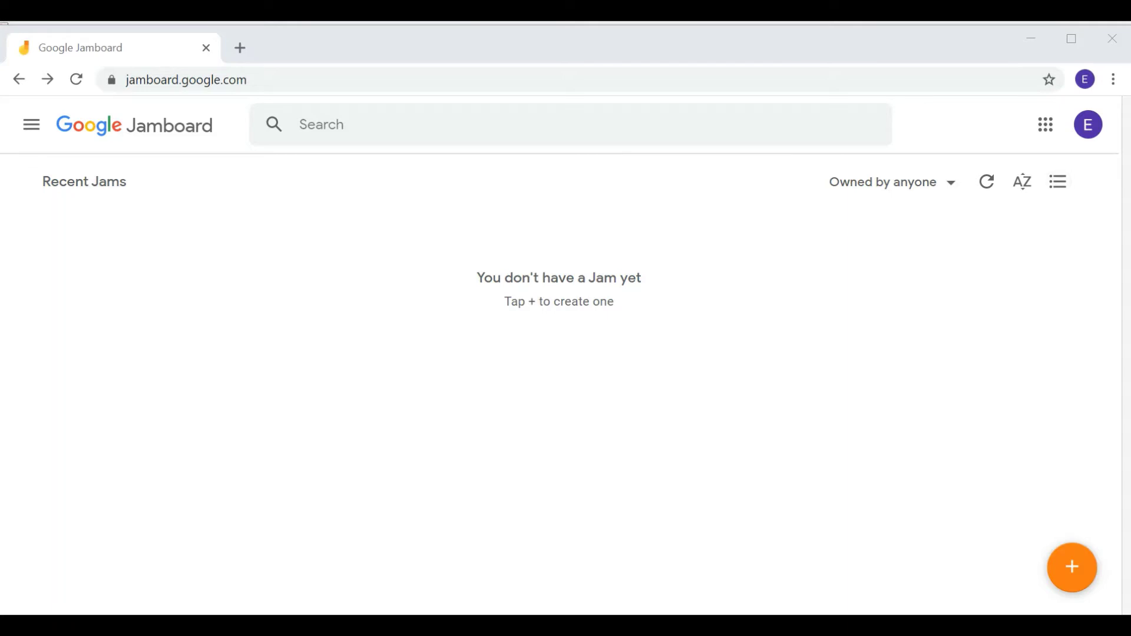
click(1058, 182)
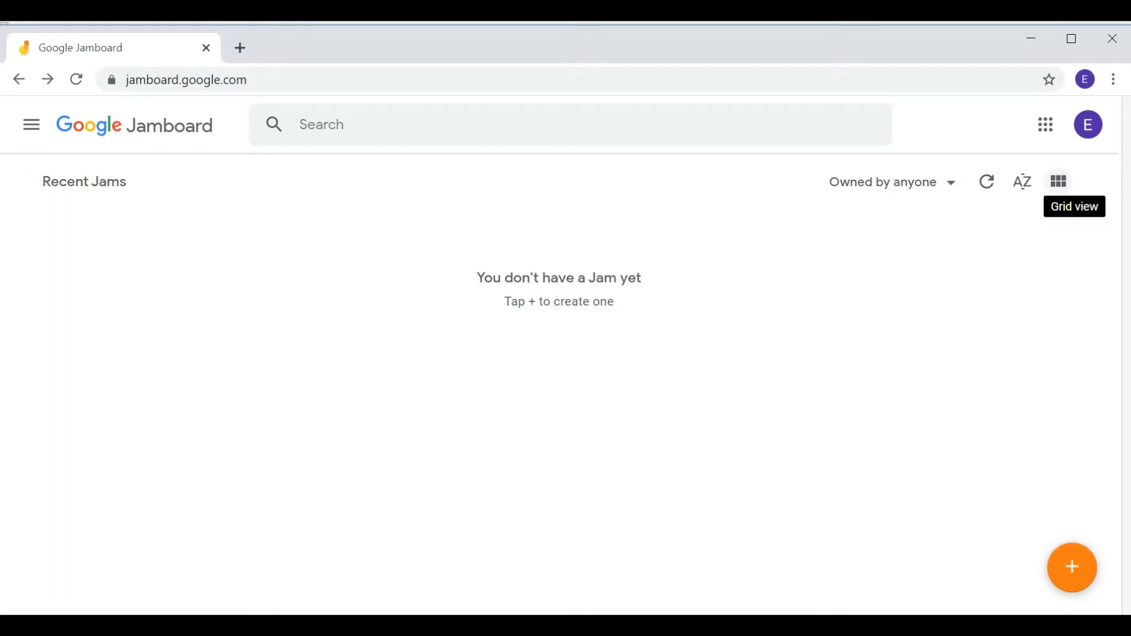
click(1058, 181)
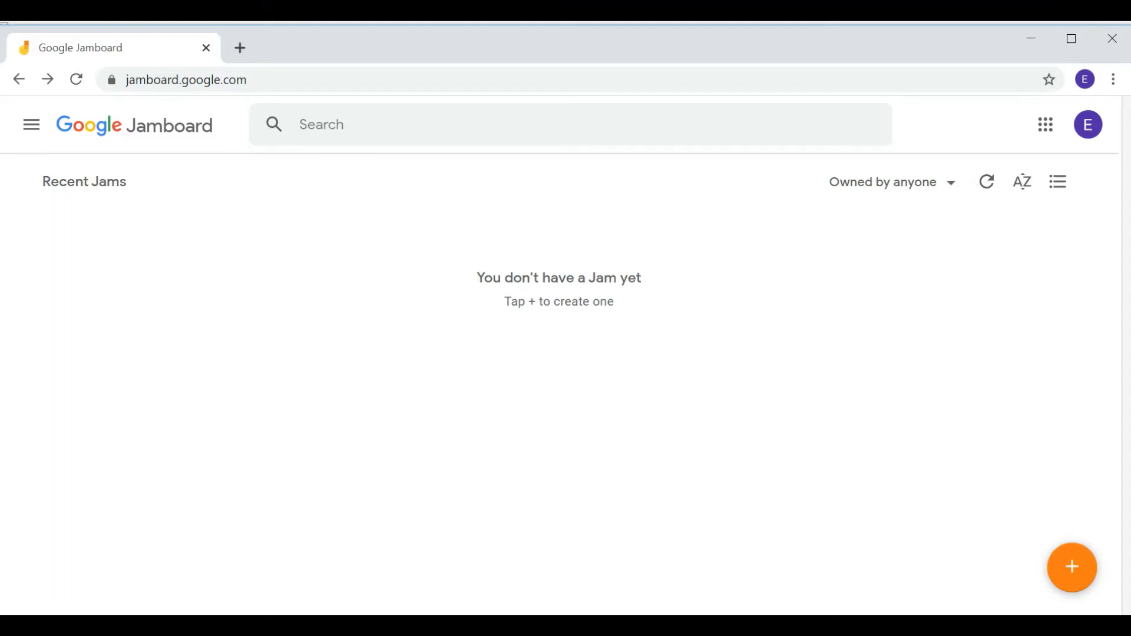
Create a new jam and rename it "Jam".
click(1072, 568)
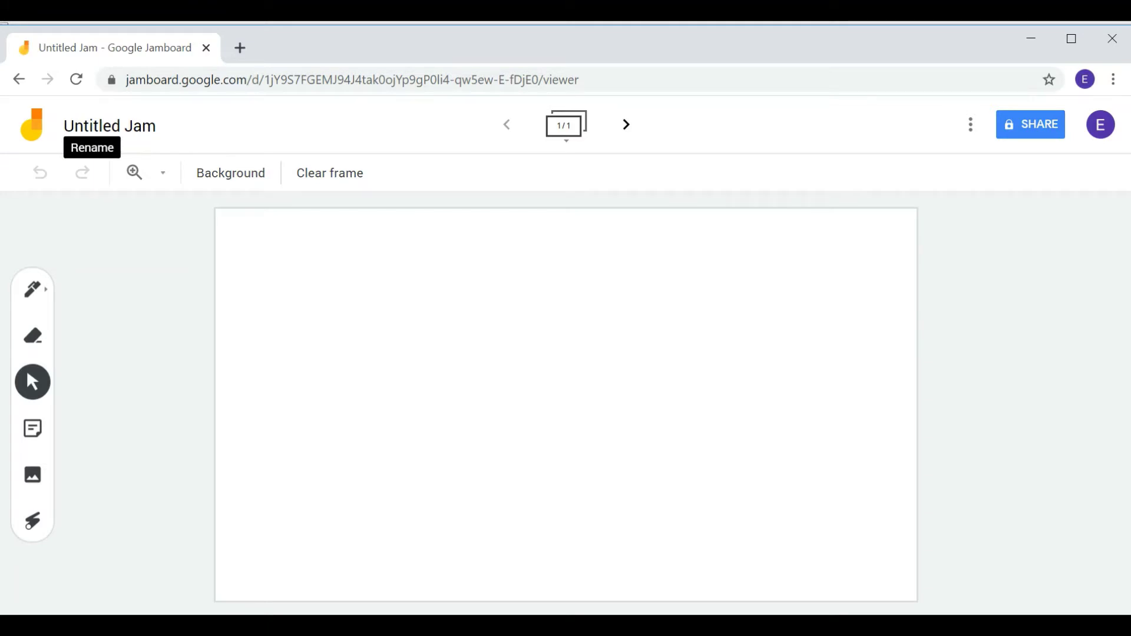
click(110, 126)
key(BackSpace)
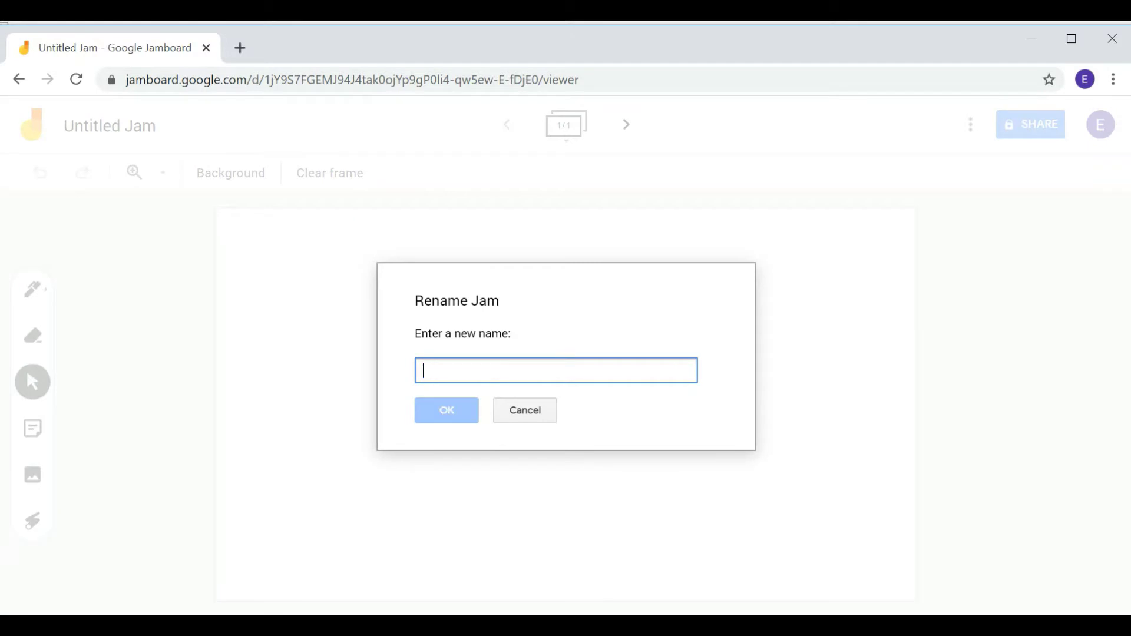
text(J)
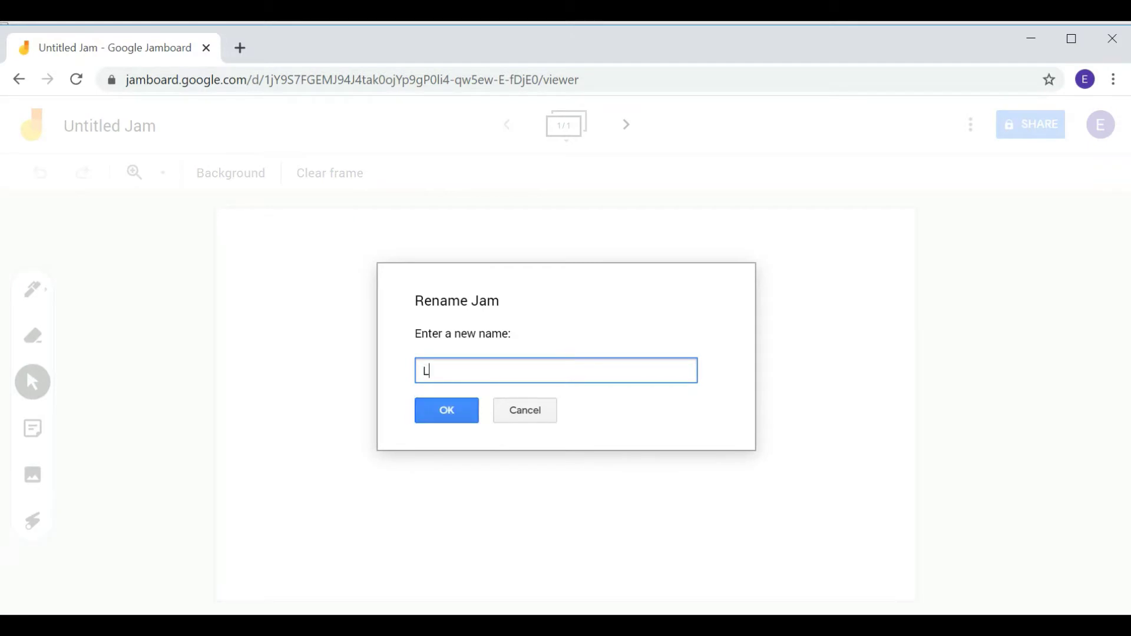
key(BackSpace)
text(Jam)
key(Return)
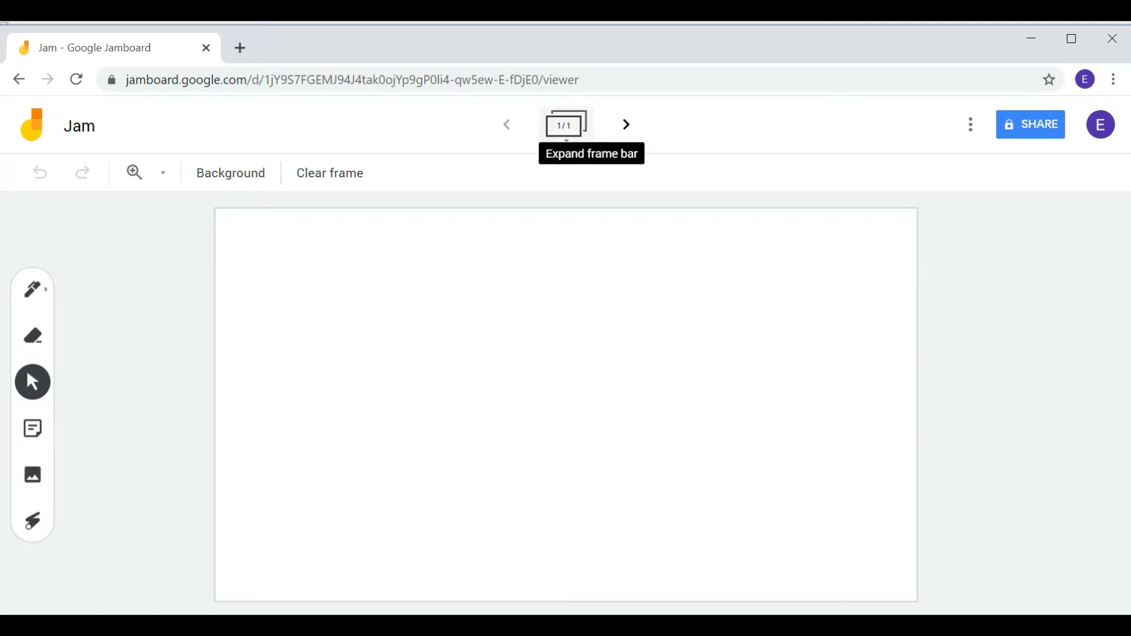
Add a second frame after the first one in the frame bar and delete it again.
click(564, 124)
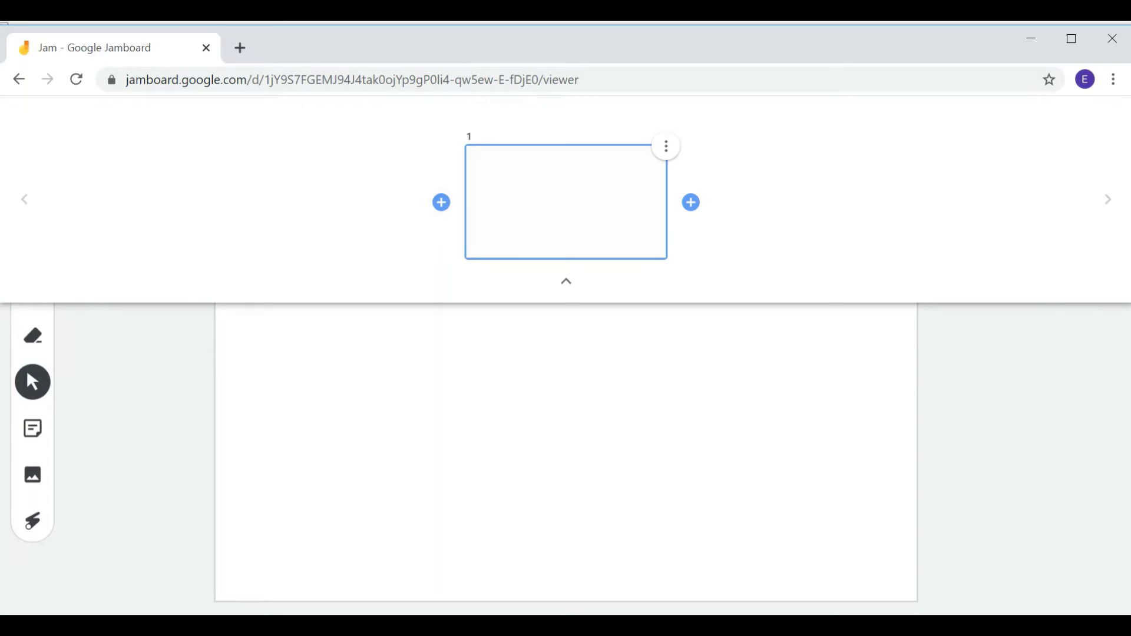
click(666, 146)
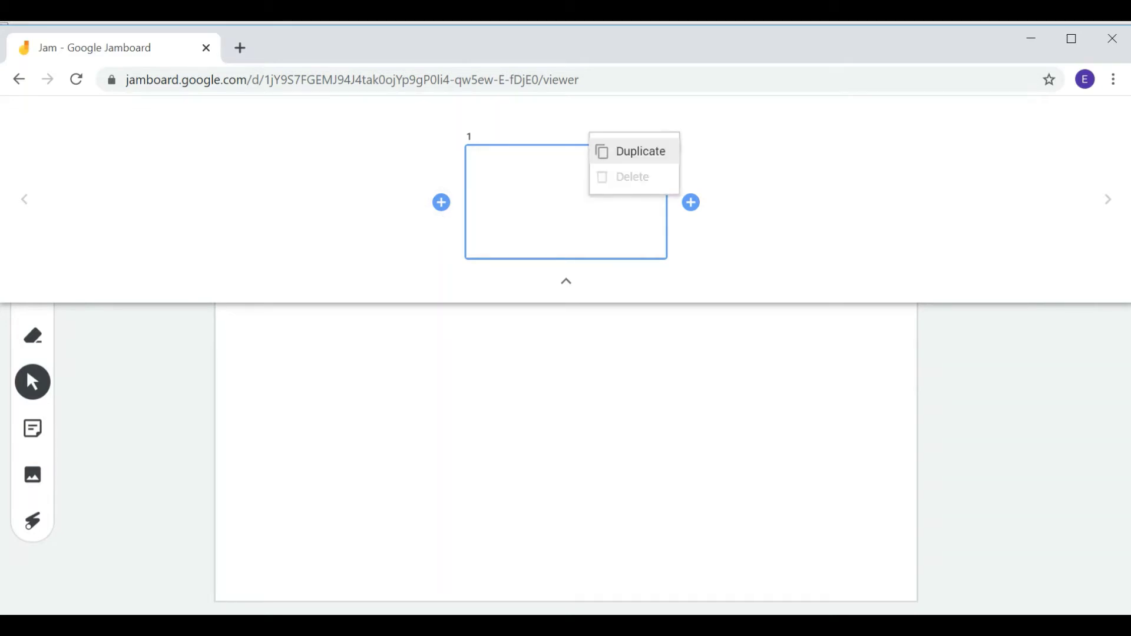
key(Escape)
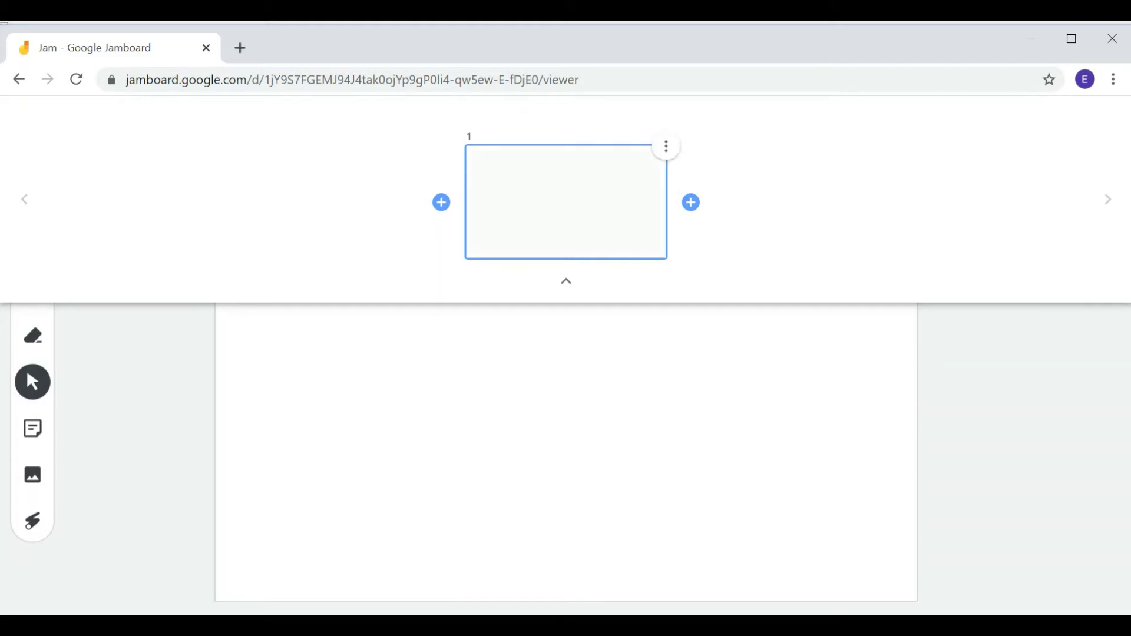
click(692, 203)
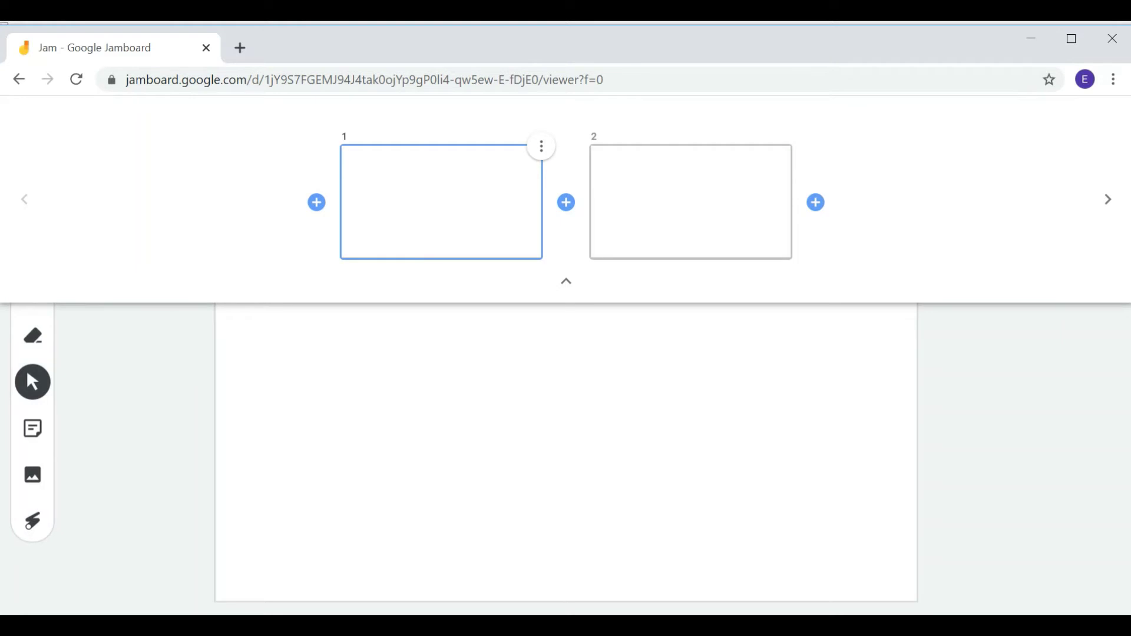
click(790, 147)
click(758, 176)
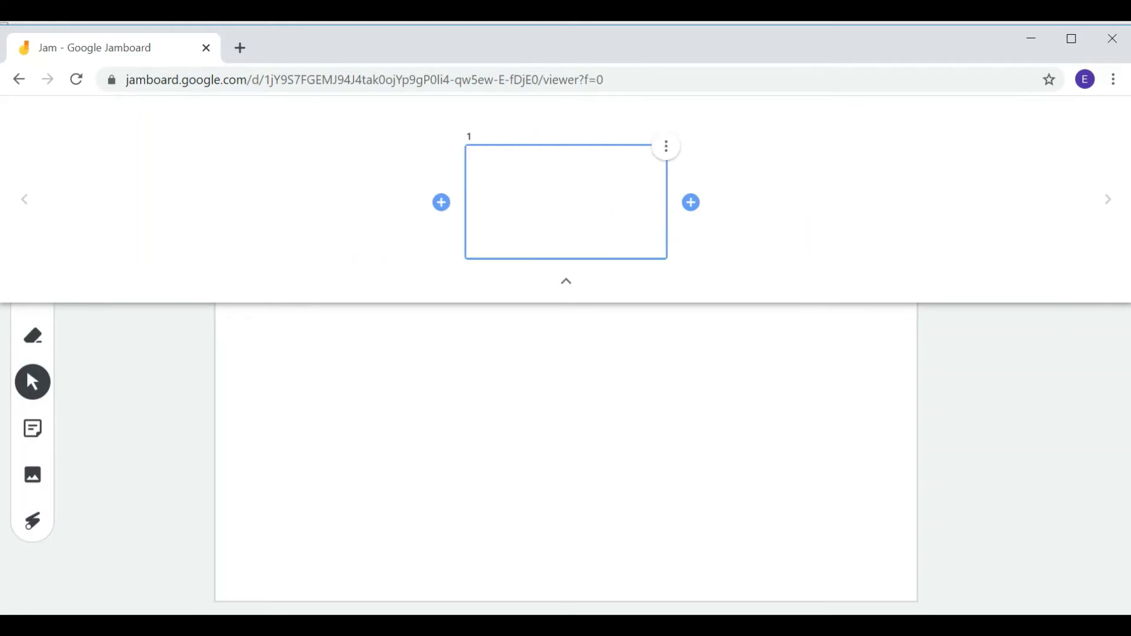
click(566, 281)
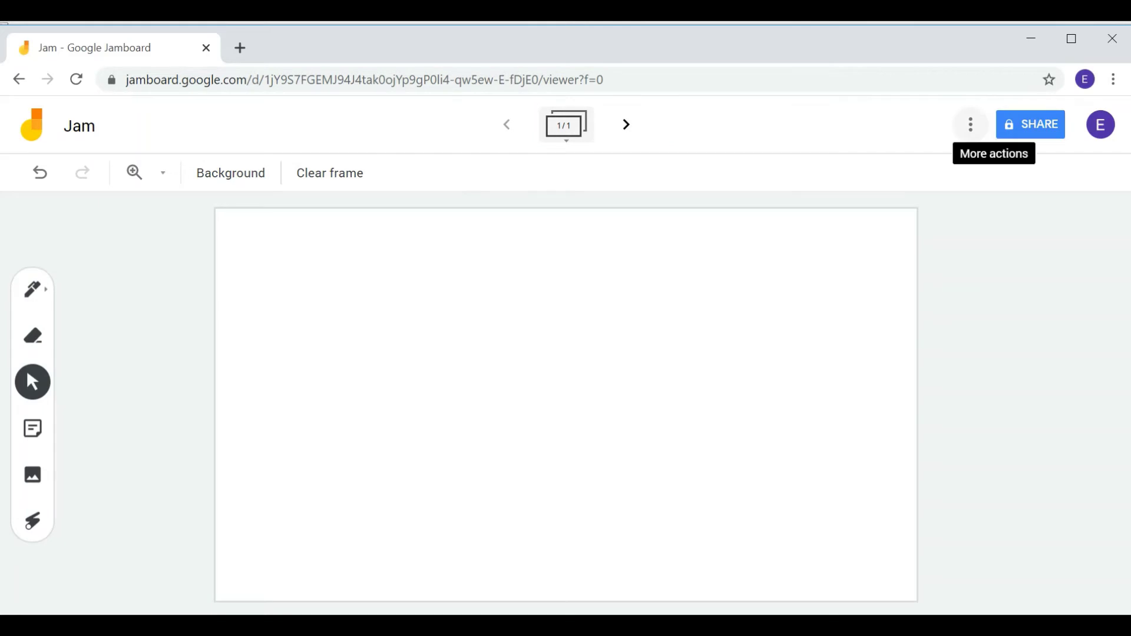
click(971, 124)
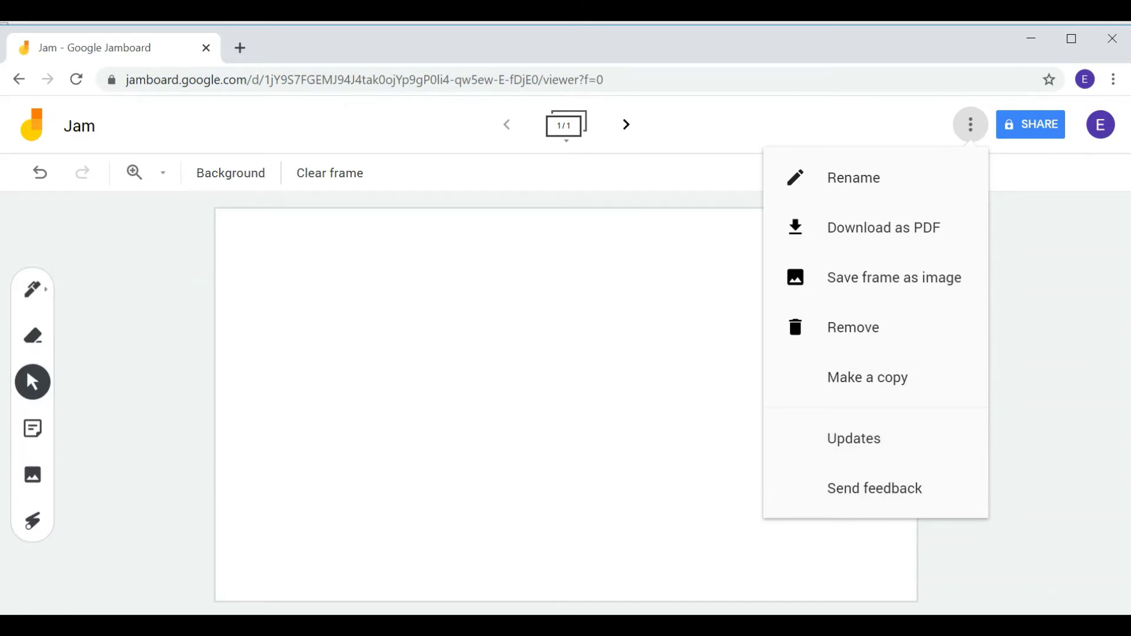
key(Escape)
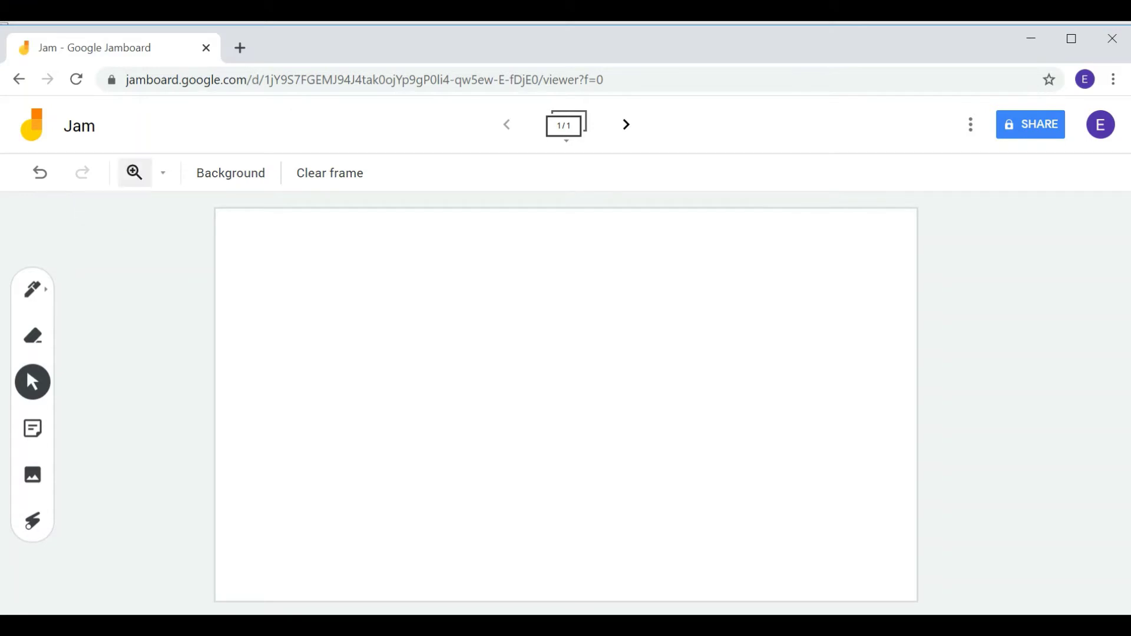
click(135, 173)
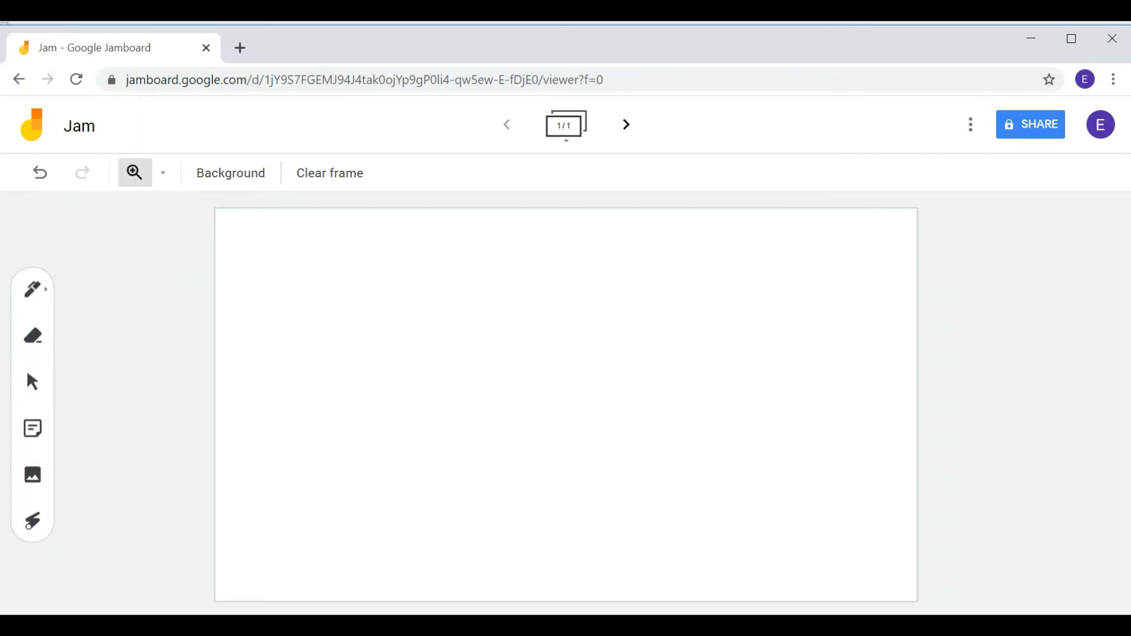
click(135, 172)
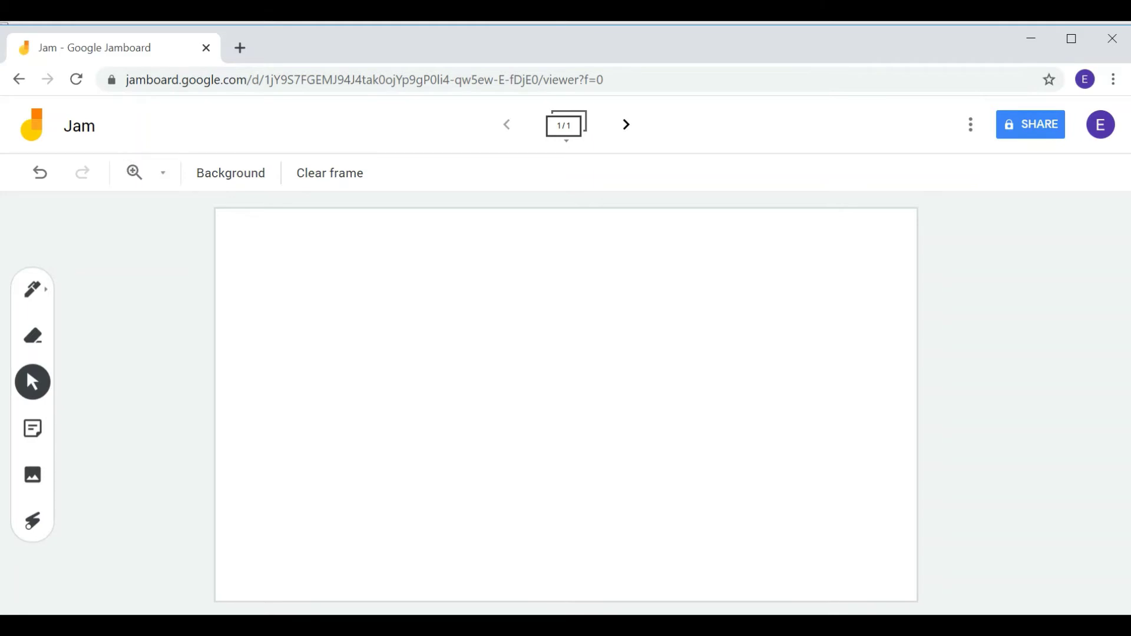
Set the zoom level of the frame to 200%.
click(163, 172)
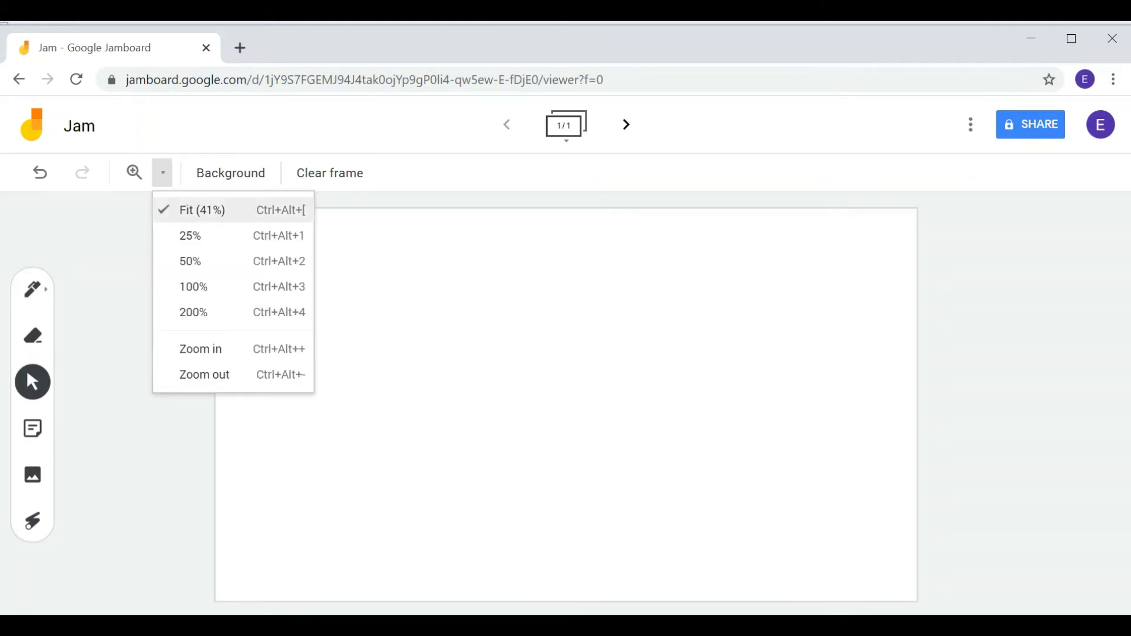
key(Down)
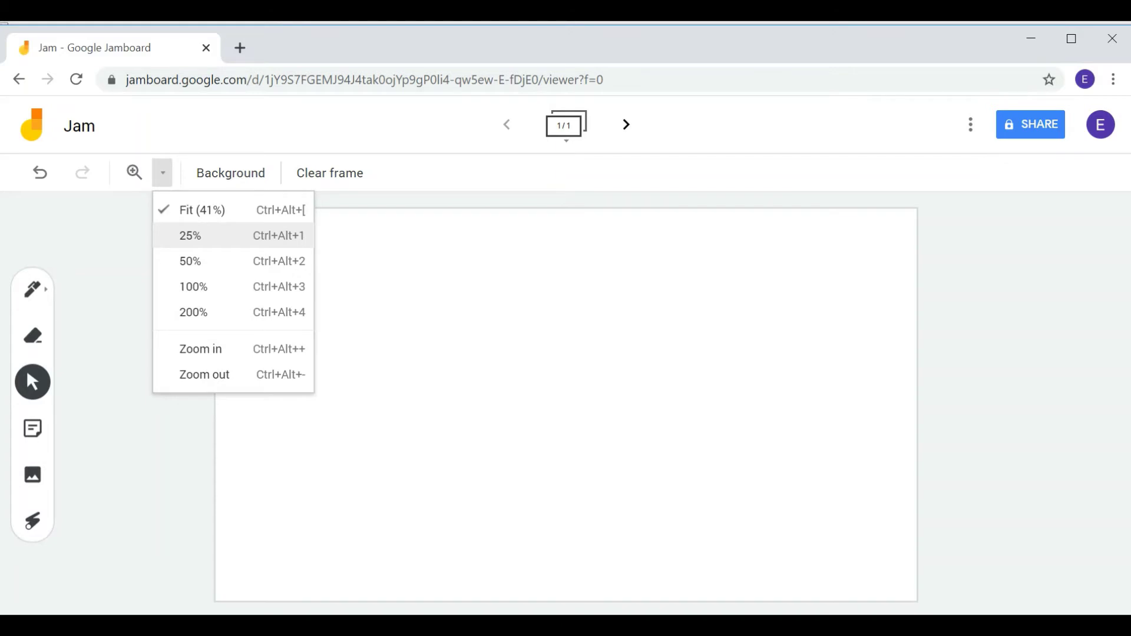
key(Down)
key(Down)
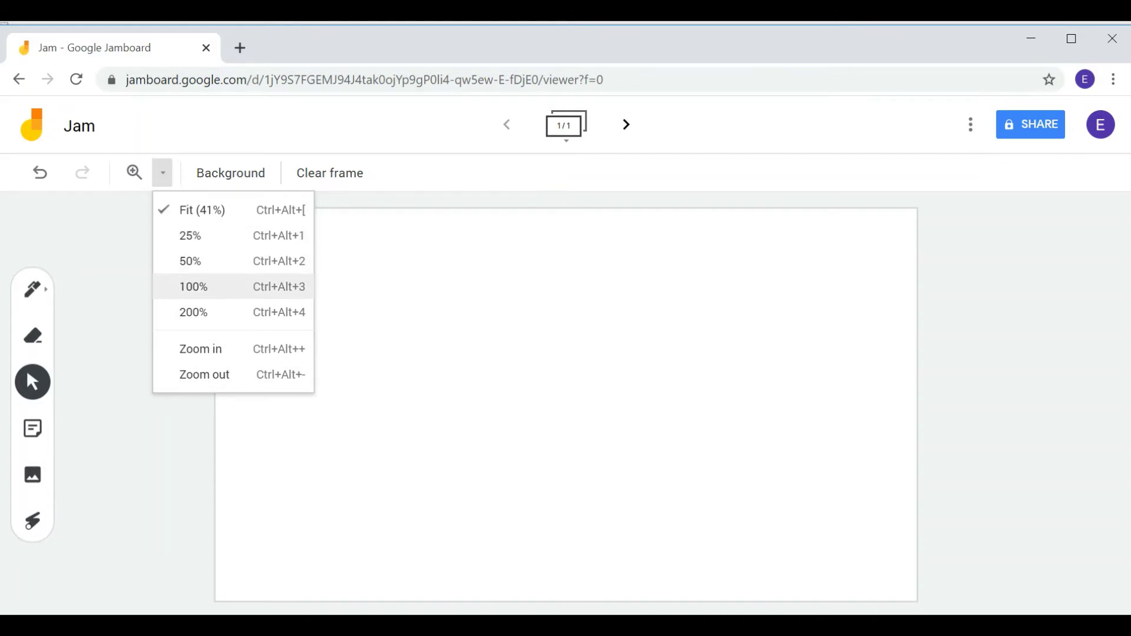
key(Down)
key(Return)
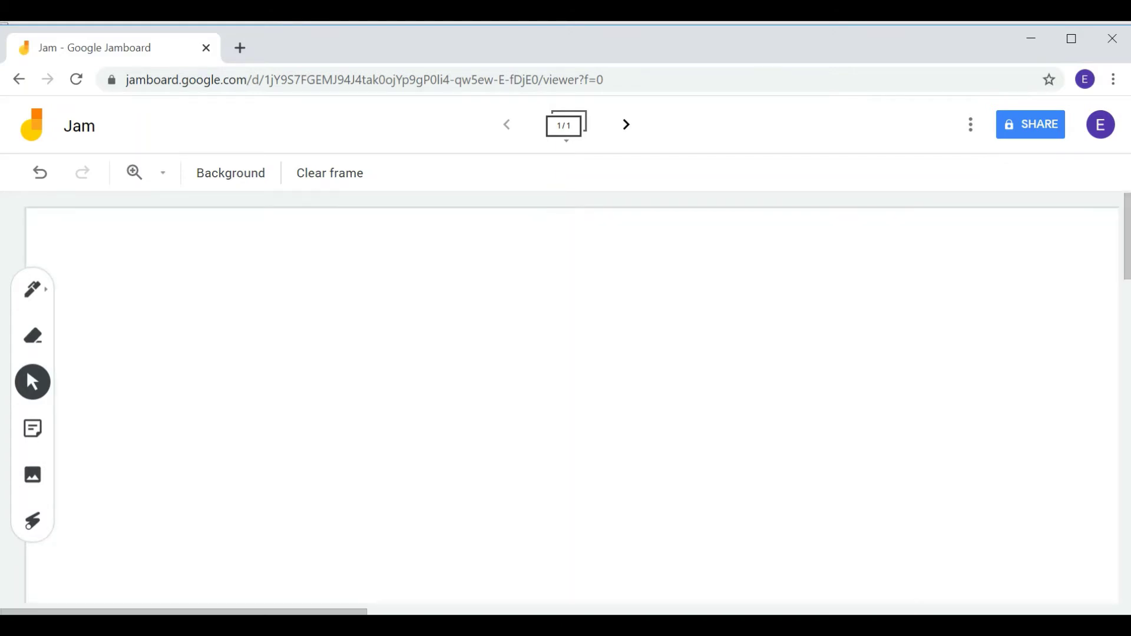
Set the frame's zoom level to 100% and return it to Fit.
key(Return)
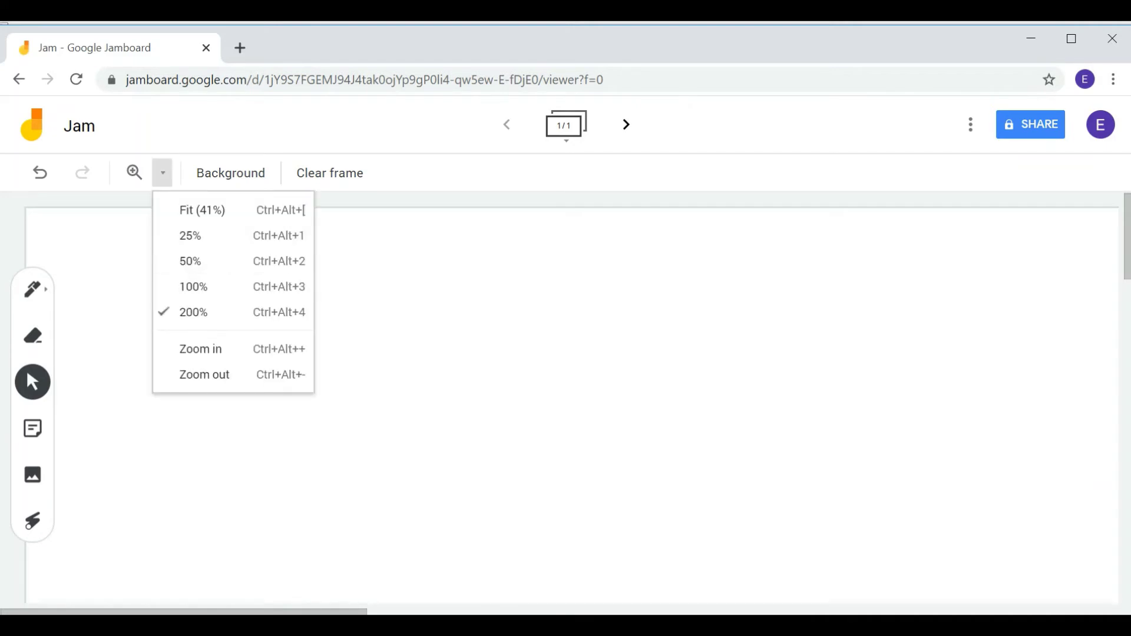
key(Return)
key(Return)
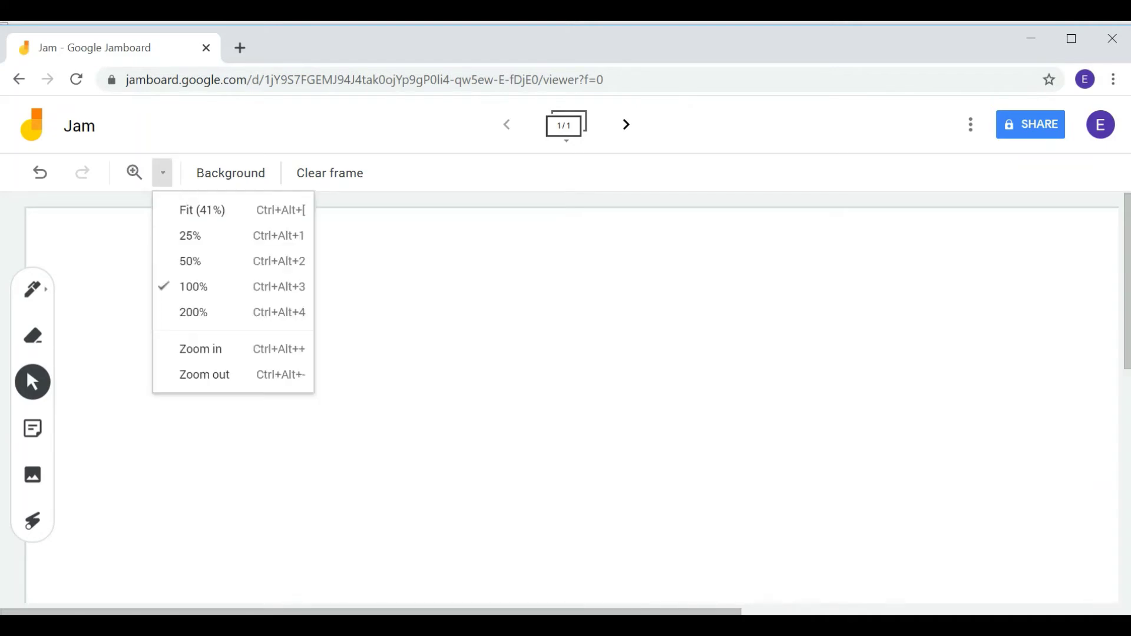
key(Up)
key(Up)
key(Up)
key(Return)
Zoom the frame out by one level from the fitted view.
key(Return)
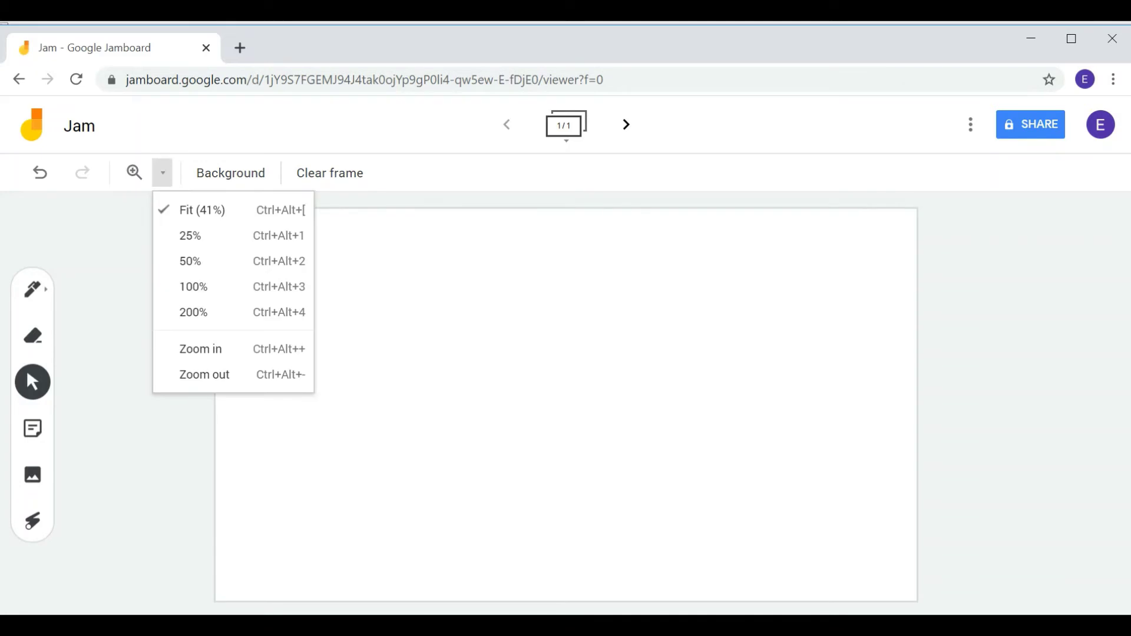
key(Up)
key(Up)
key(Down)
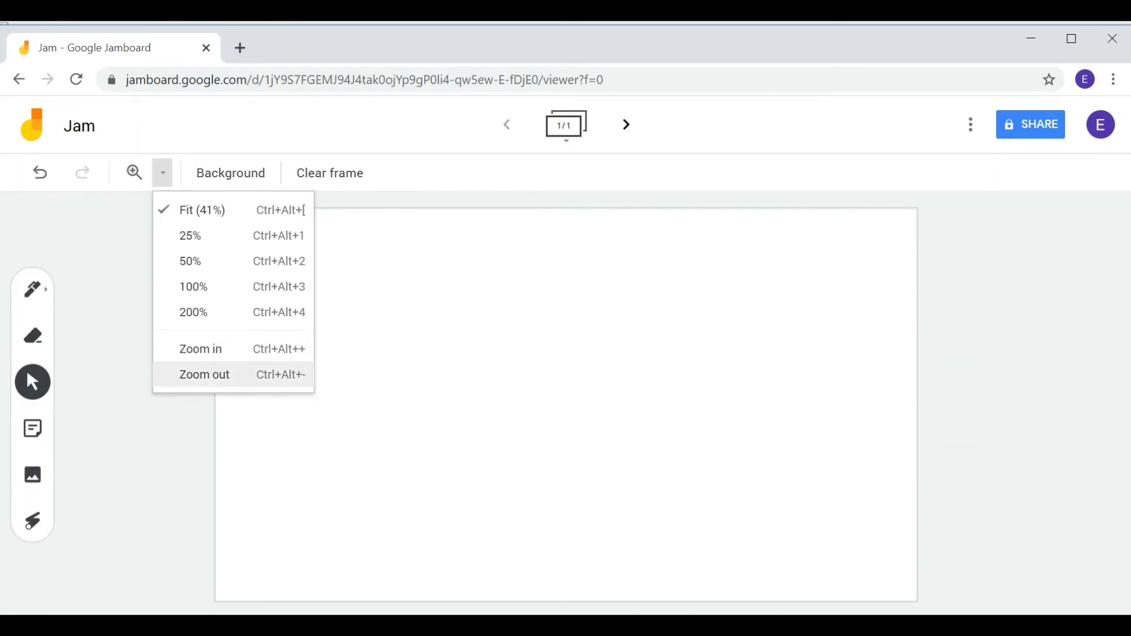
key(Up)
key(Down)
key(Return)
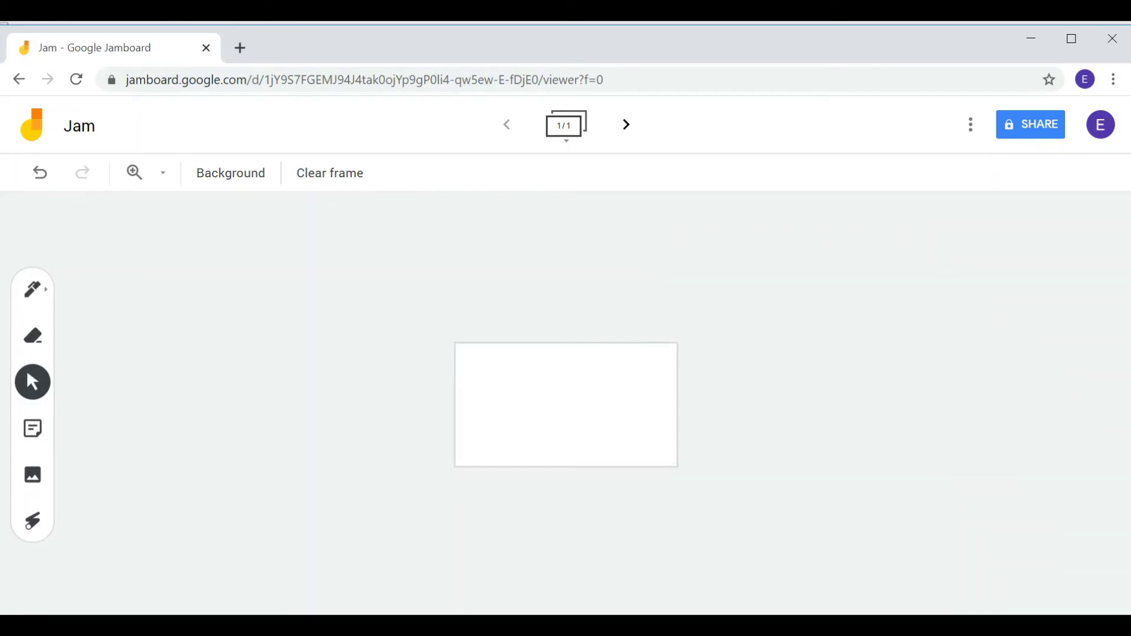
Zoom the frame back in by one level.
key(Return)
key(Up)
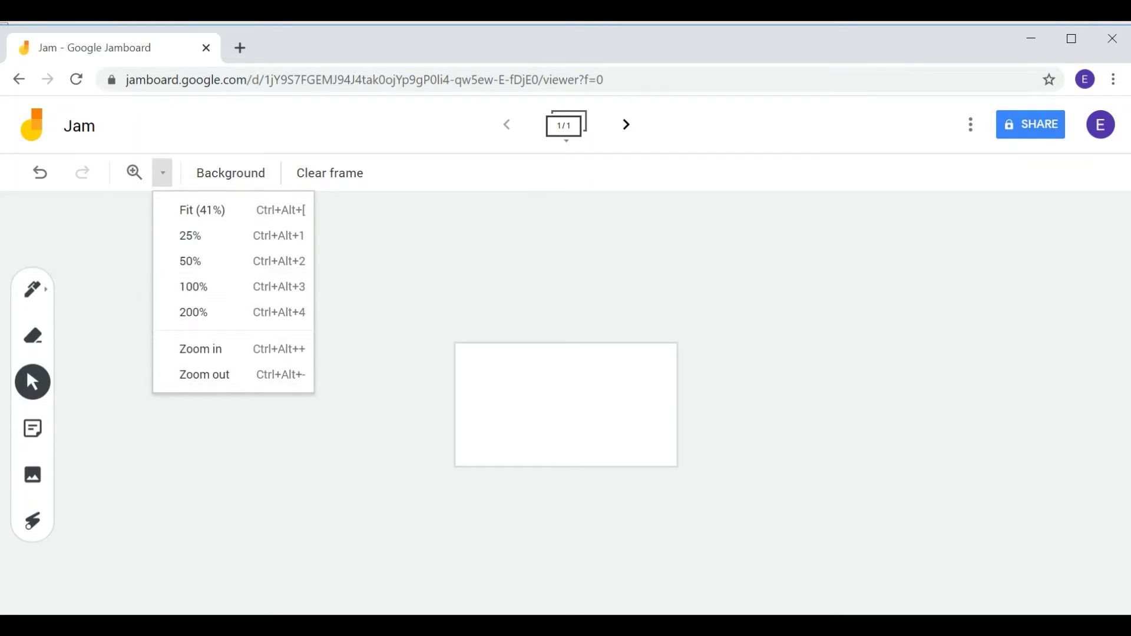
key(Up)
key(Return)
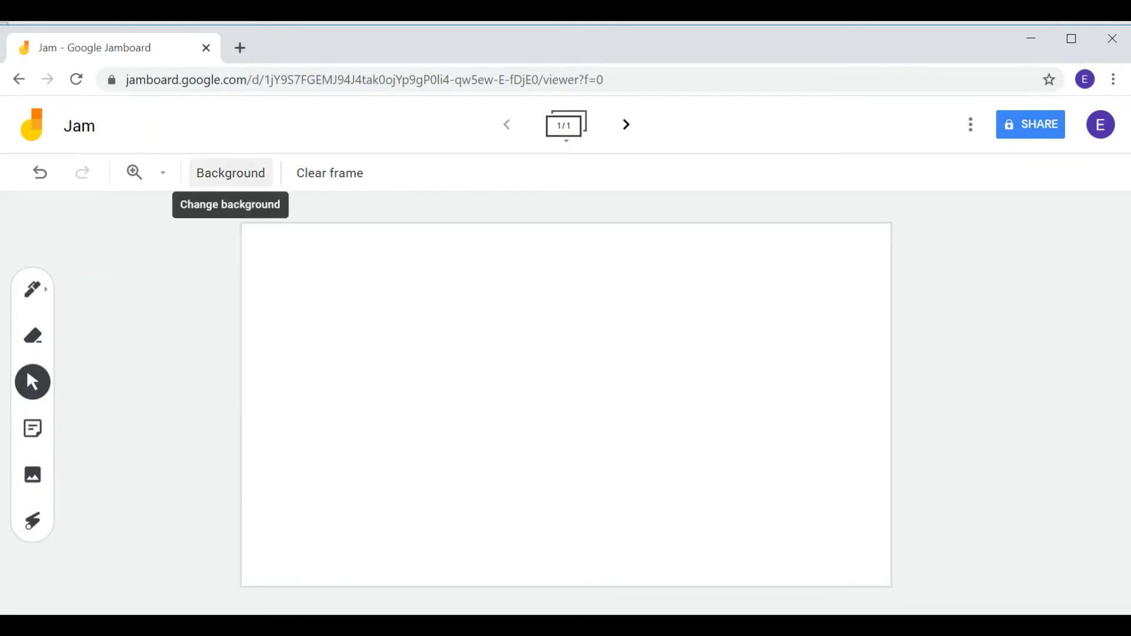
Apply the Dots background to the frame and switch it to Rules.
click(231, 174)
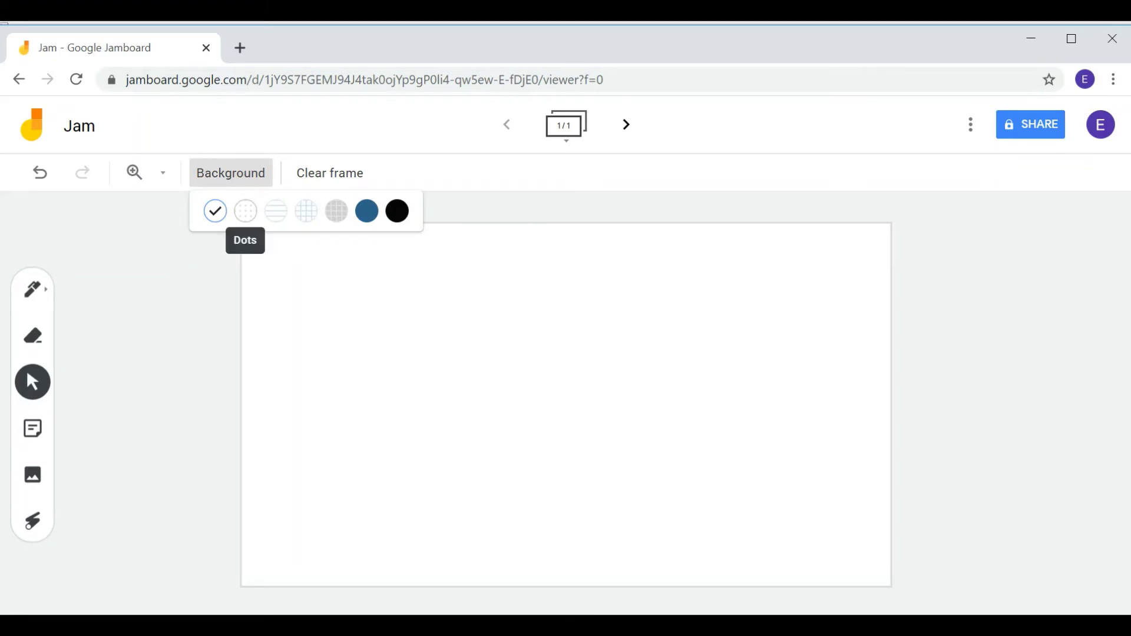
click(246, 211)
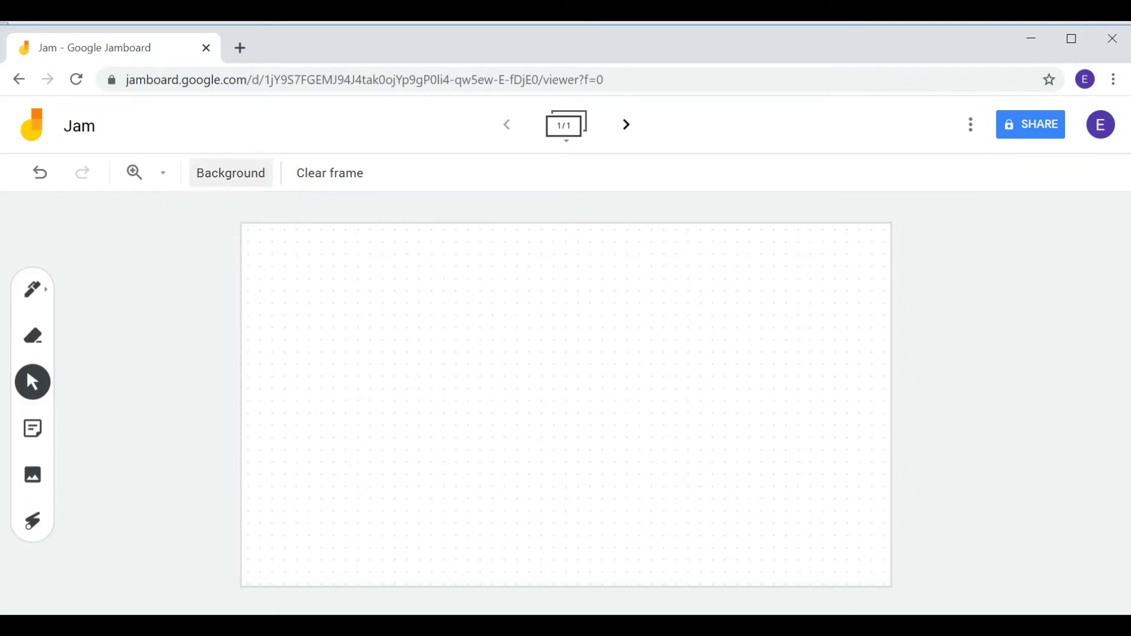
click(231, 173)
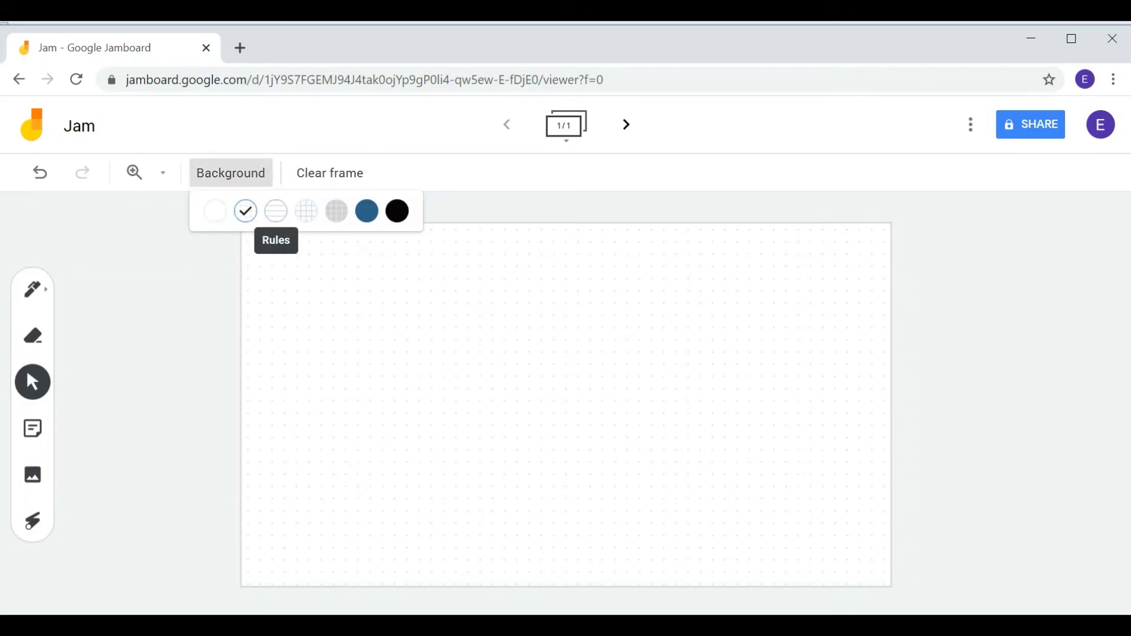
click(276, 211)
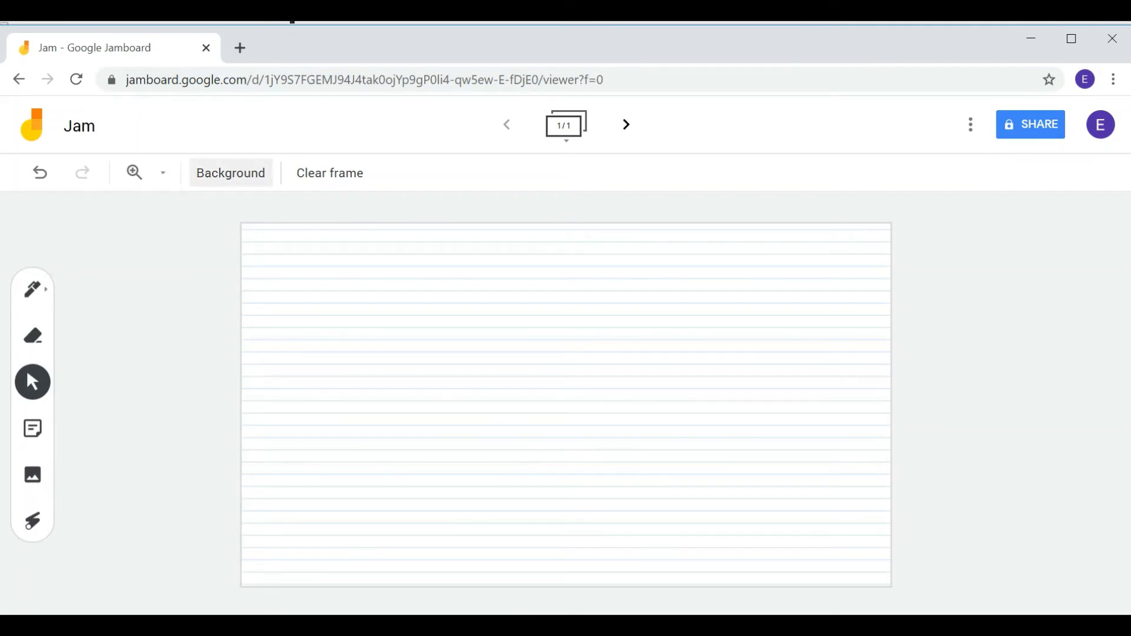
Change the frame background to the light blue-lined grid and on to the gray grid.
right_click(237, 183)
click(236, 178)
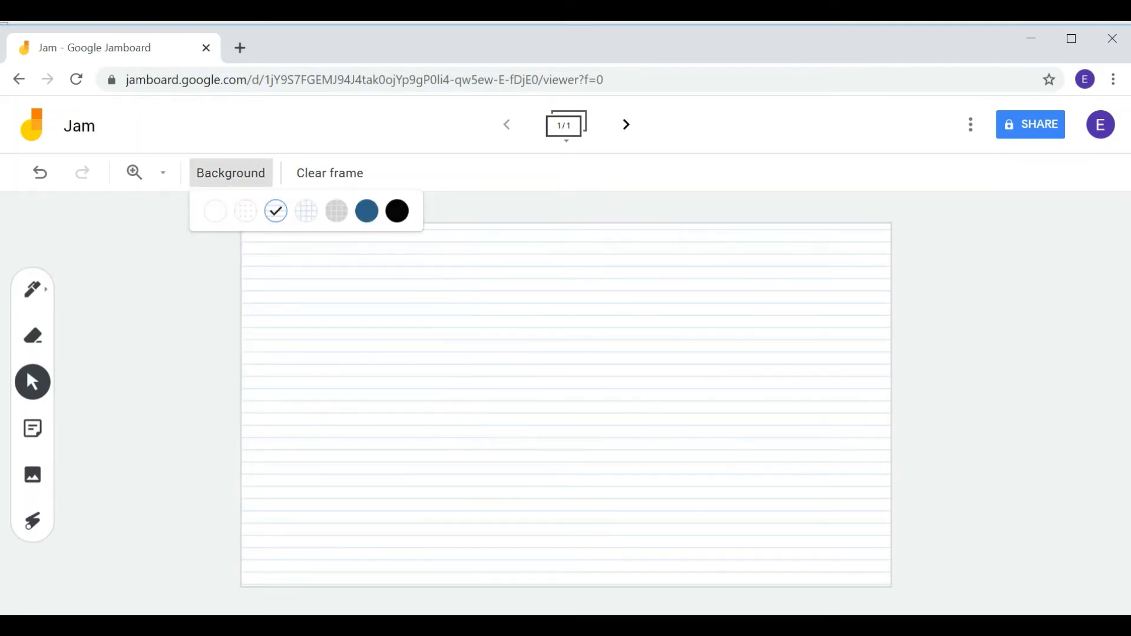
click(307, 211)
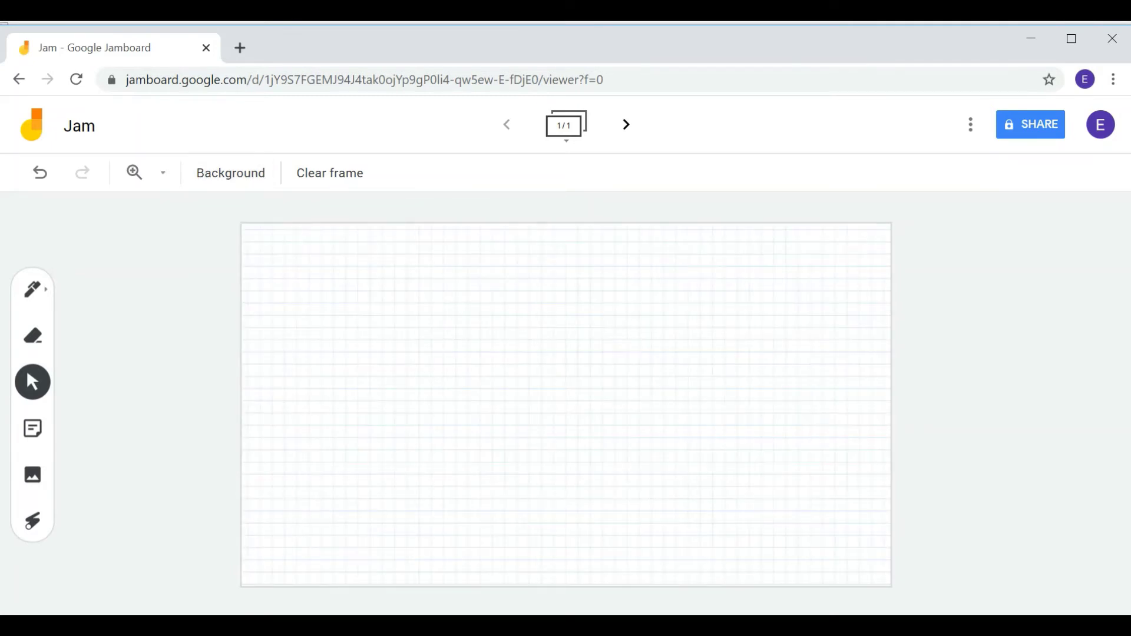
click(231, 172)
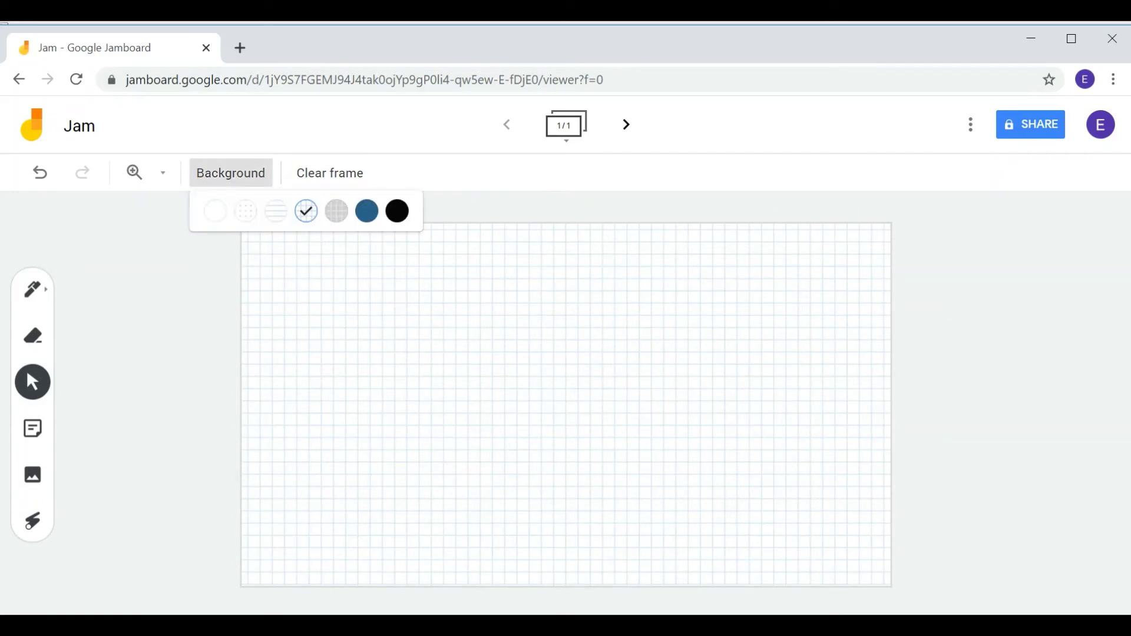
click(336, 211)
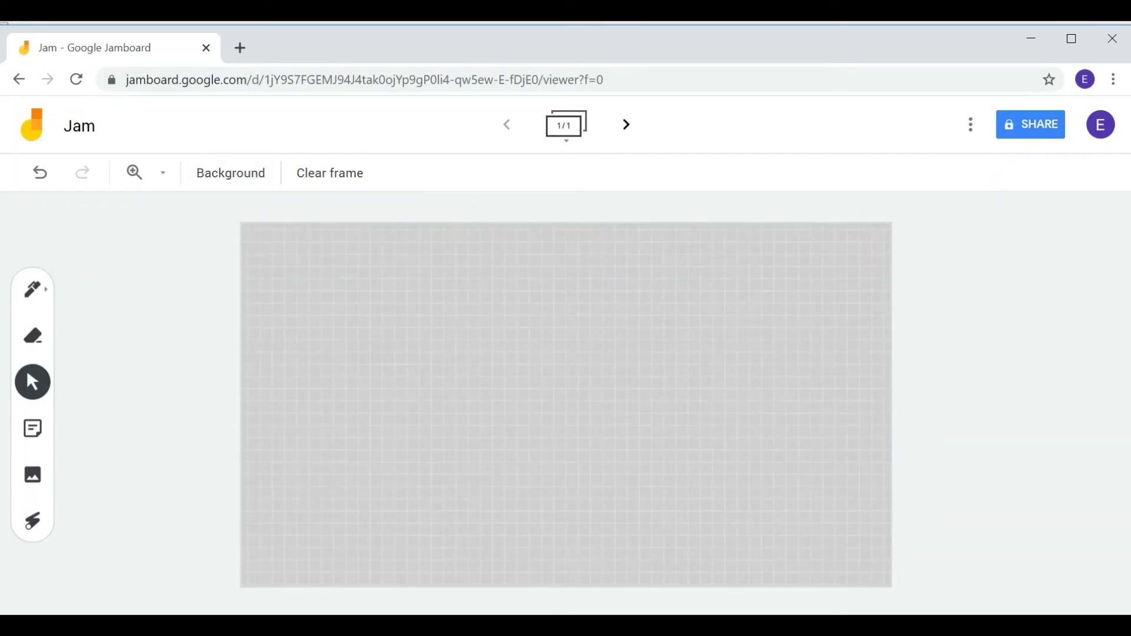
Change the frame background to solid Blue and on to solid black.
click(231, 173)
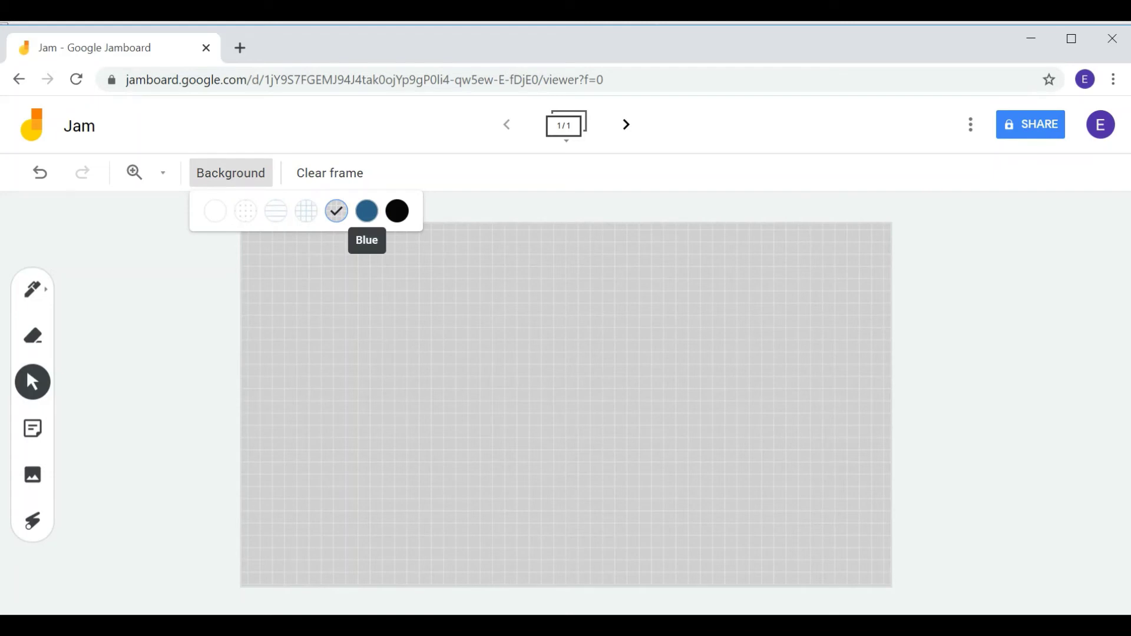
click(367, 211)
click(231, 173)
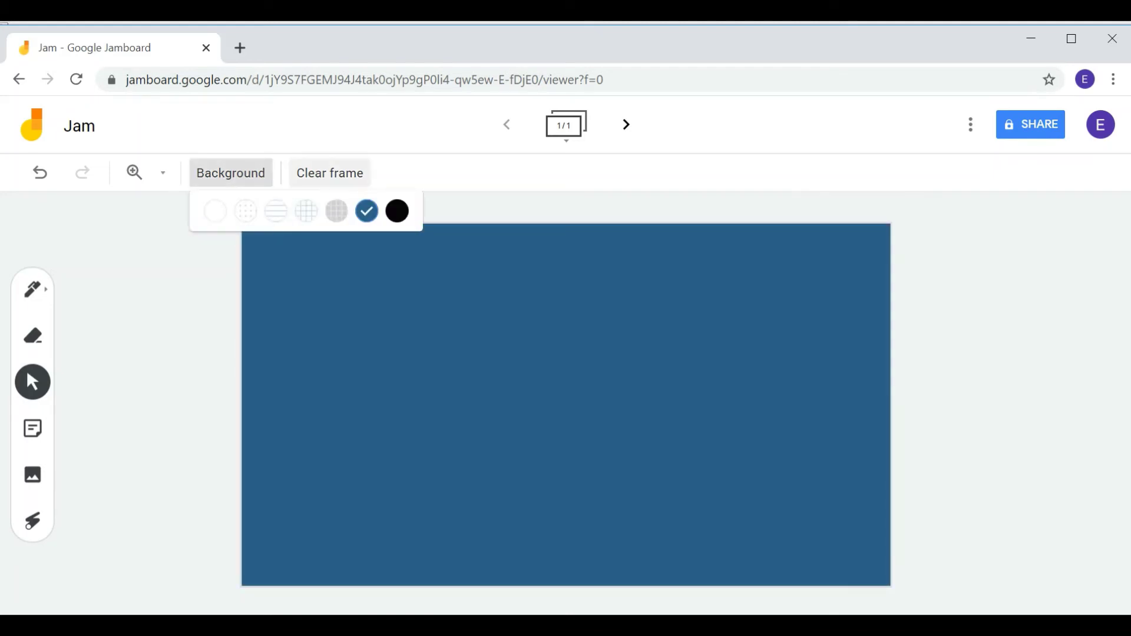
click(397, 211)
Set the frame background to plain white.
click(231, 173)
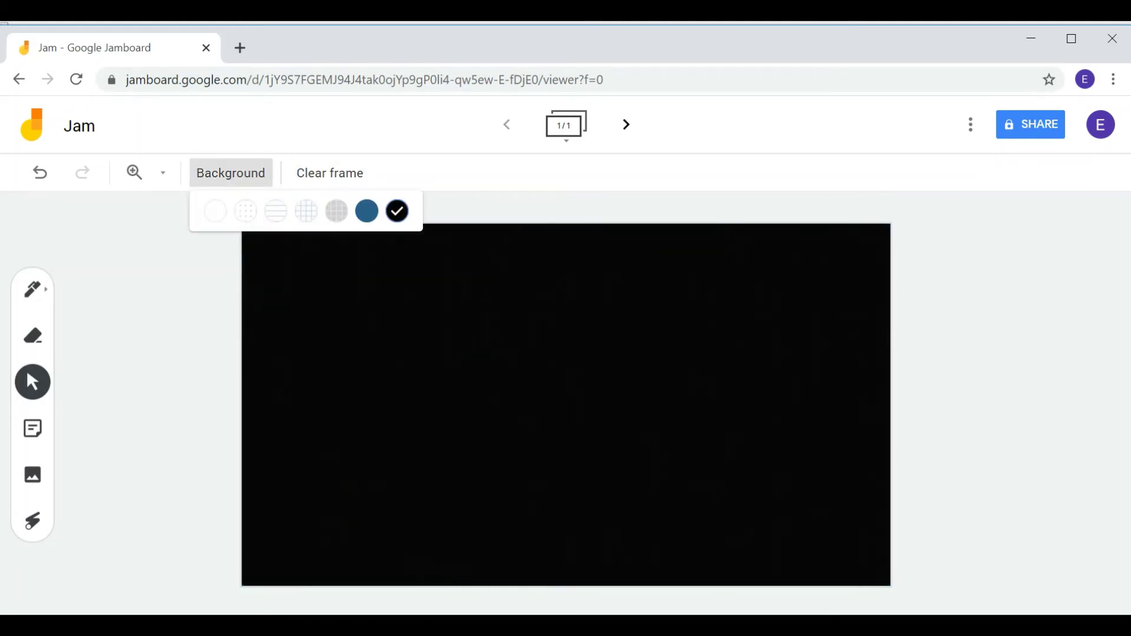
click(215, 211)
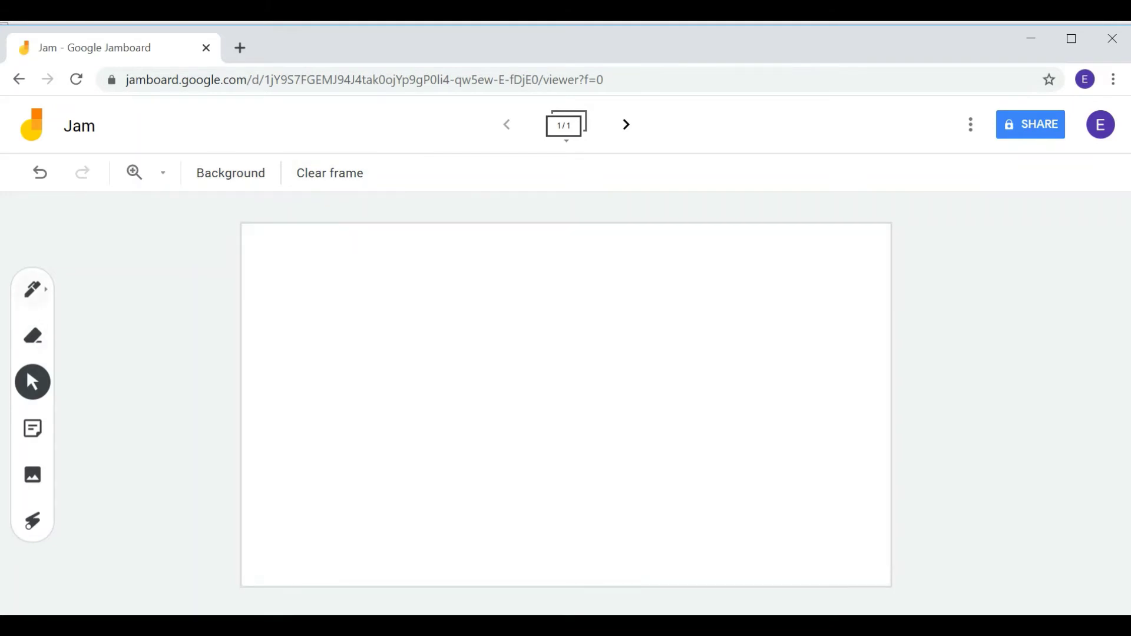
Scribble a looping stroke and a straight line across the frame with the pen, and clear the frame.
click(32, 289)
mouse_move(470, 395)
mouse_down()
mouse_move(303, 395)
mouse_move(707, 373)
mouse_move(764, 399)
mouse_move(731, 504)
mouse_move(410, 564)
mouse_up()
drag(527, 312, 745, 311)
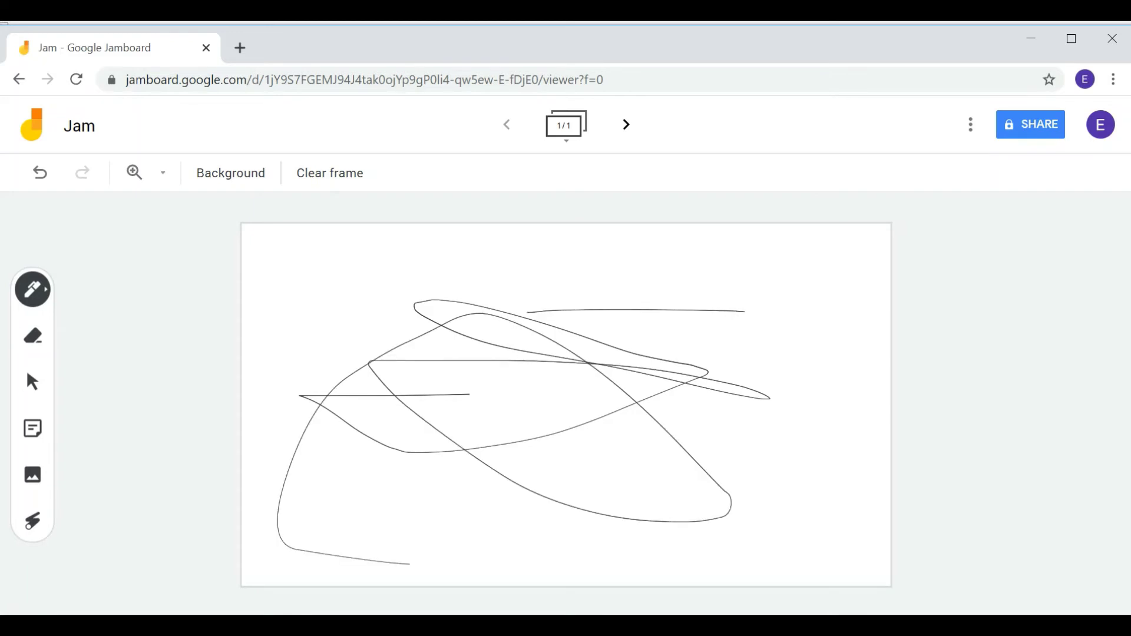
click(330, 173)
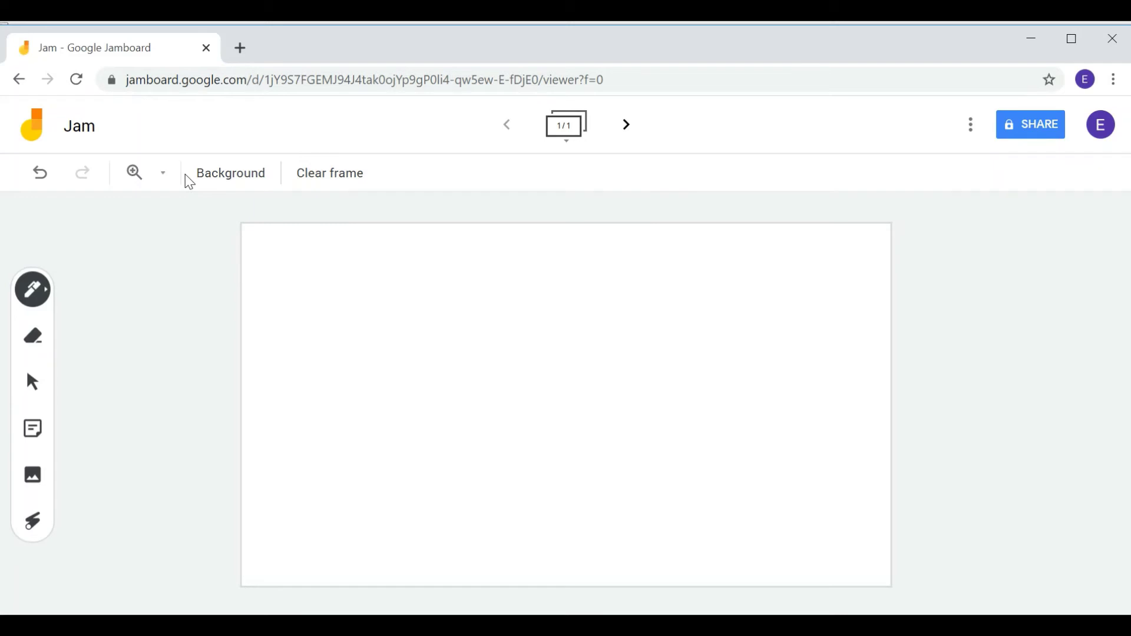
Look at the pen types and colors and draw a short, roughly horizontal pen stroke in the frame's upper-left area.
click(38, 298)
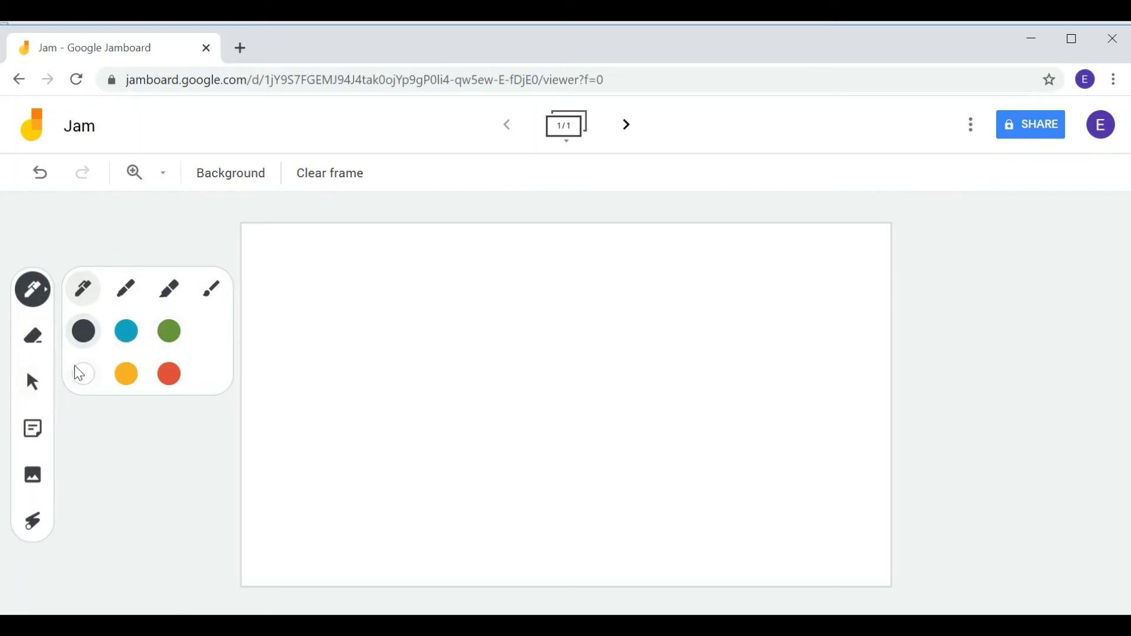
click(170, 375)
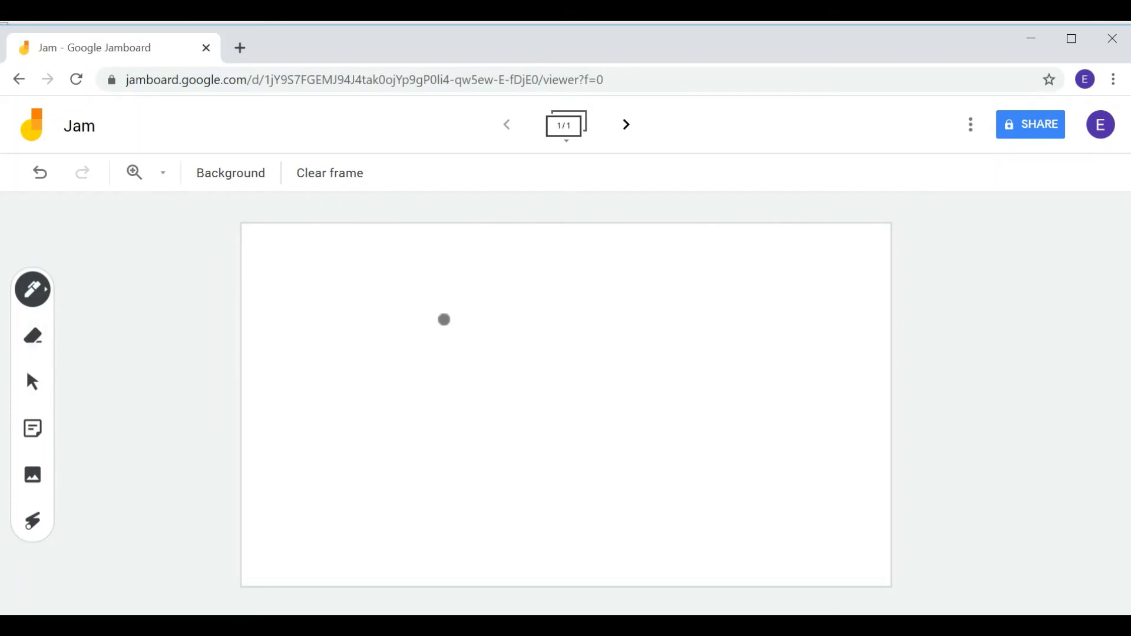
drag(444, 318, 394, 322)
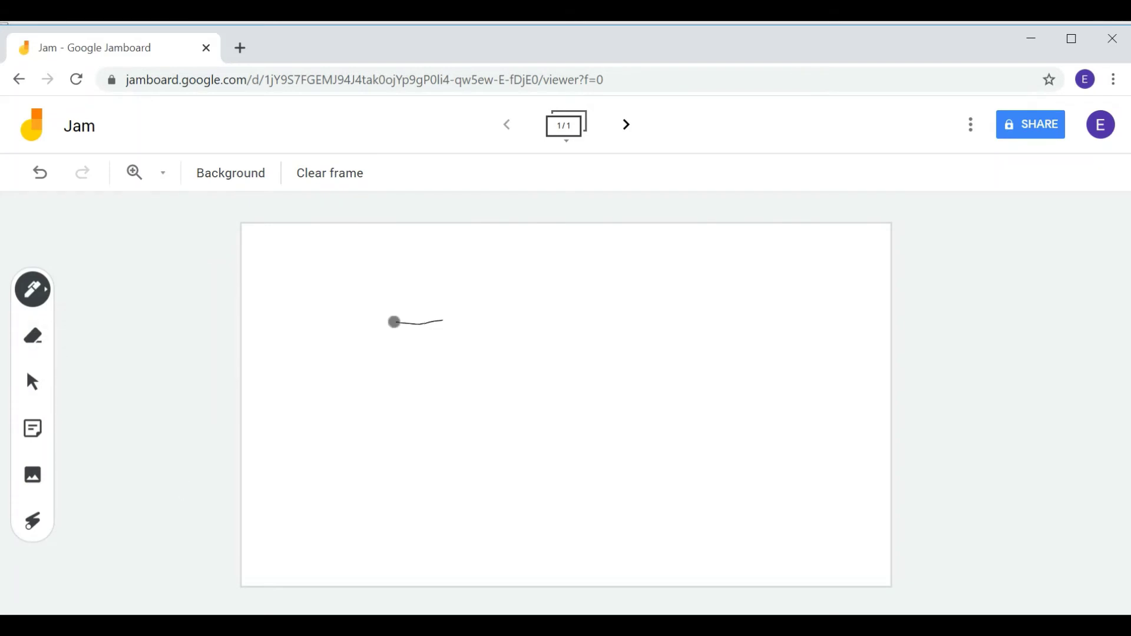
Erase the short pen stroke and switch to the Select tool.
click(34, 336)
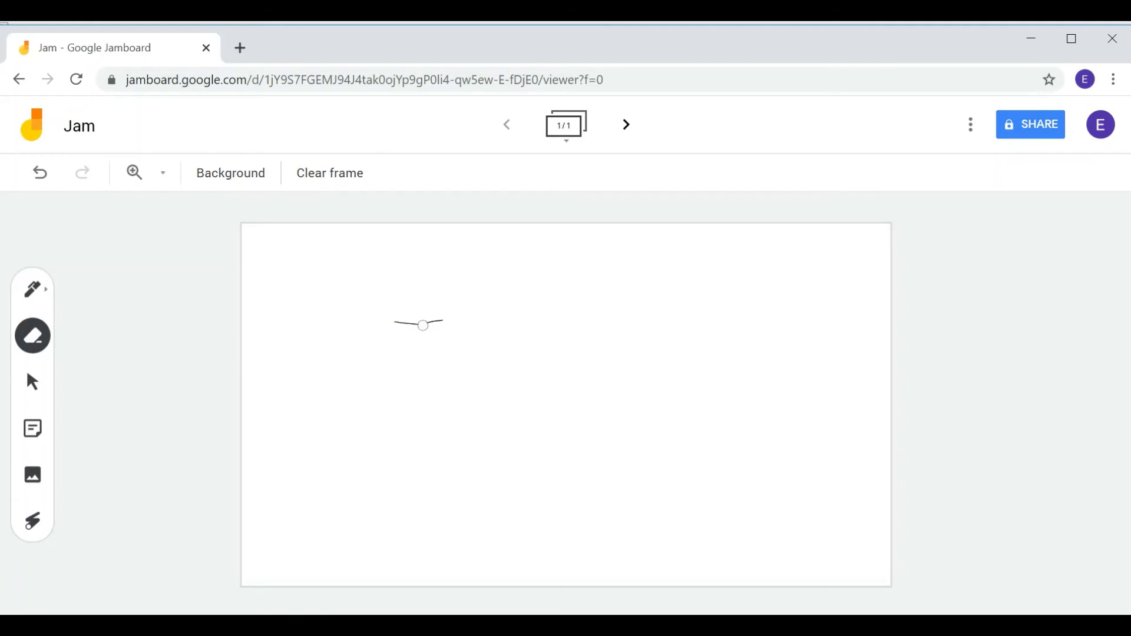
mouse_move(423, 326)
mouse_down()
mouse_move(475, 310)
mouse_move(396, 329)
mouse_up()
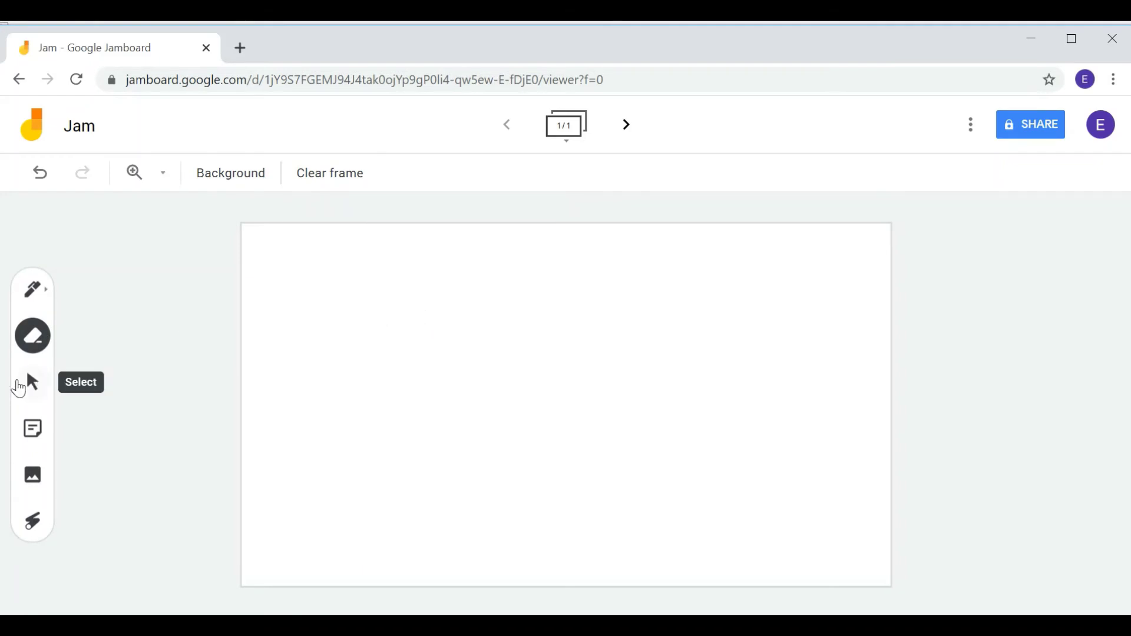
click(34, 383)
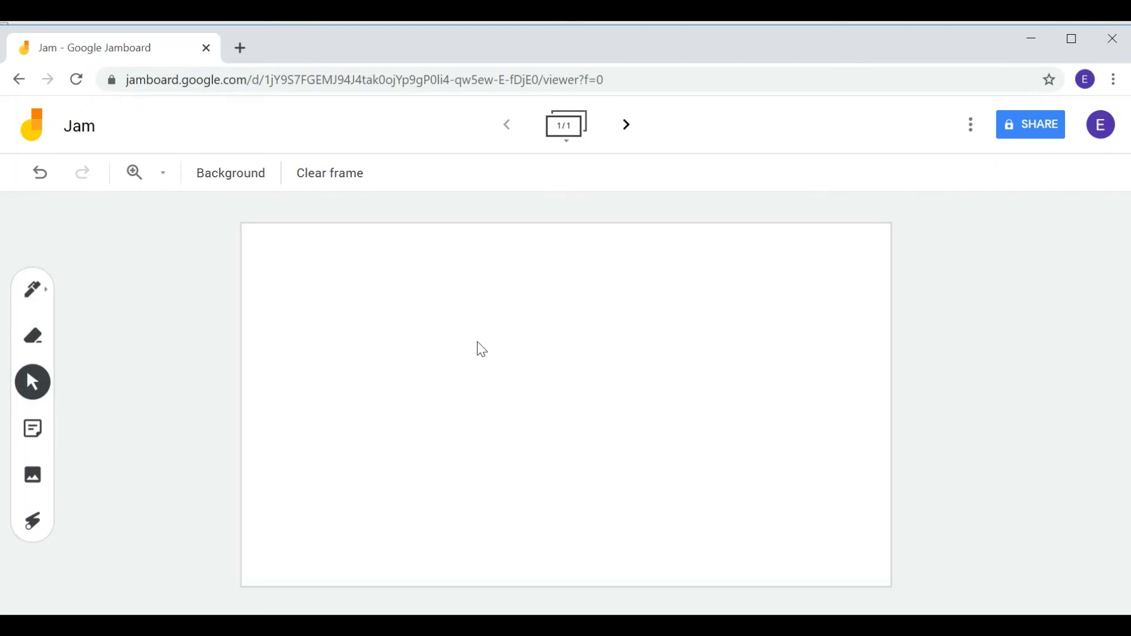
Start a sticky note, try yellow, green, blue, pink and orange on it, and make it transparent.
click(40, 443)
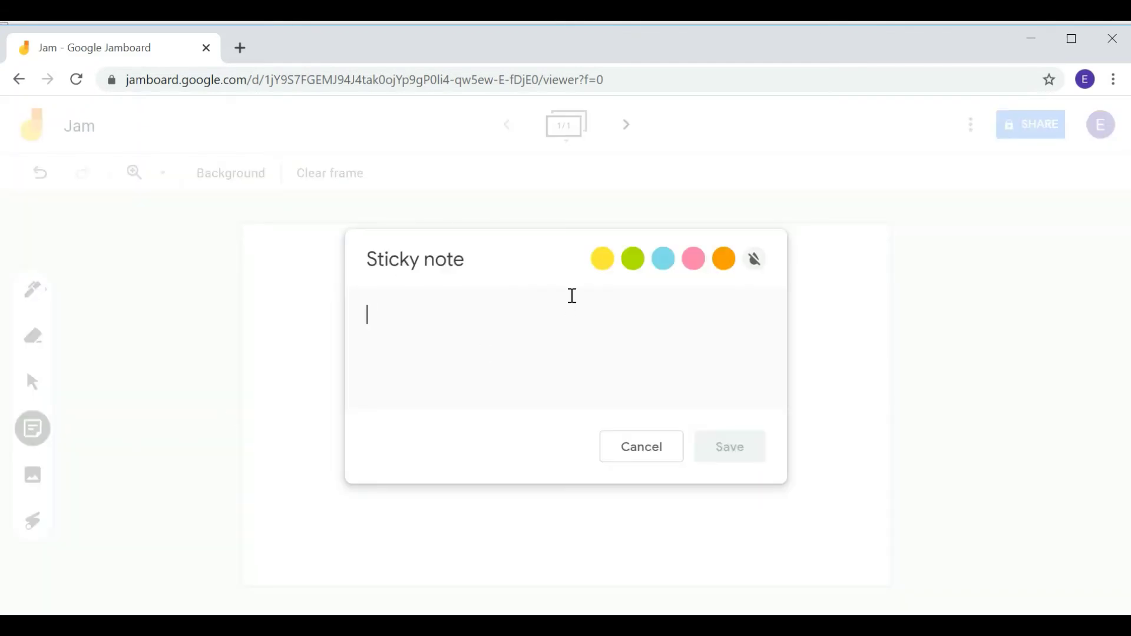
click(610, 265)
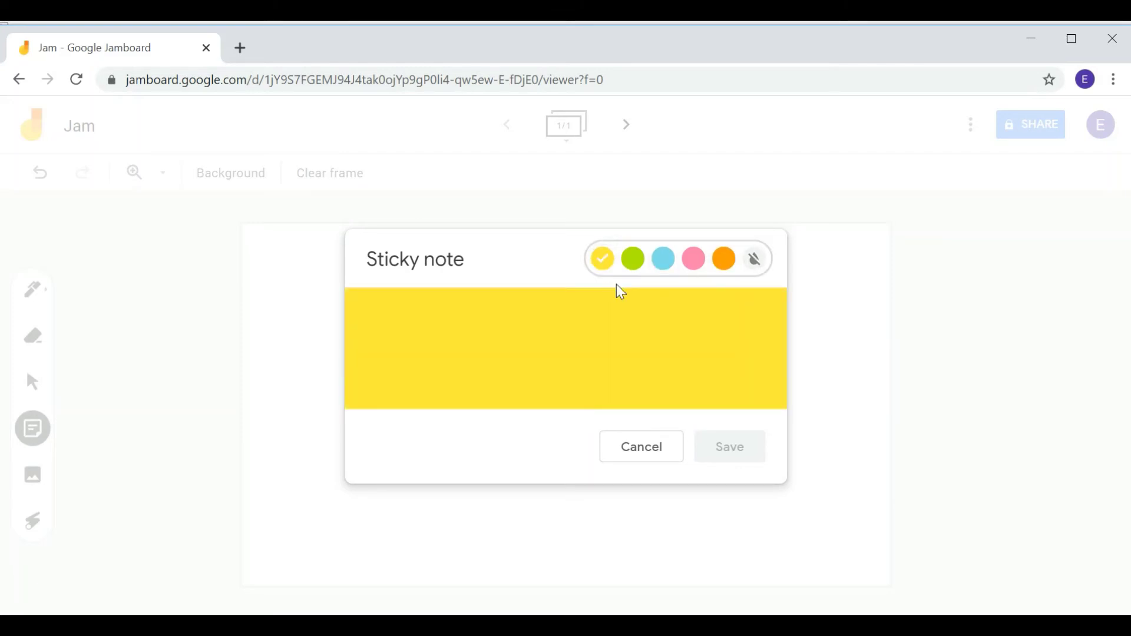
click(635, 254)
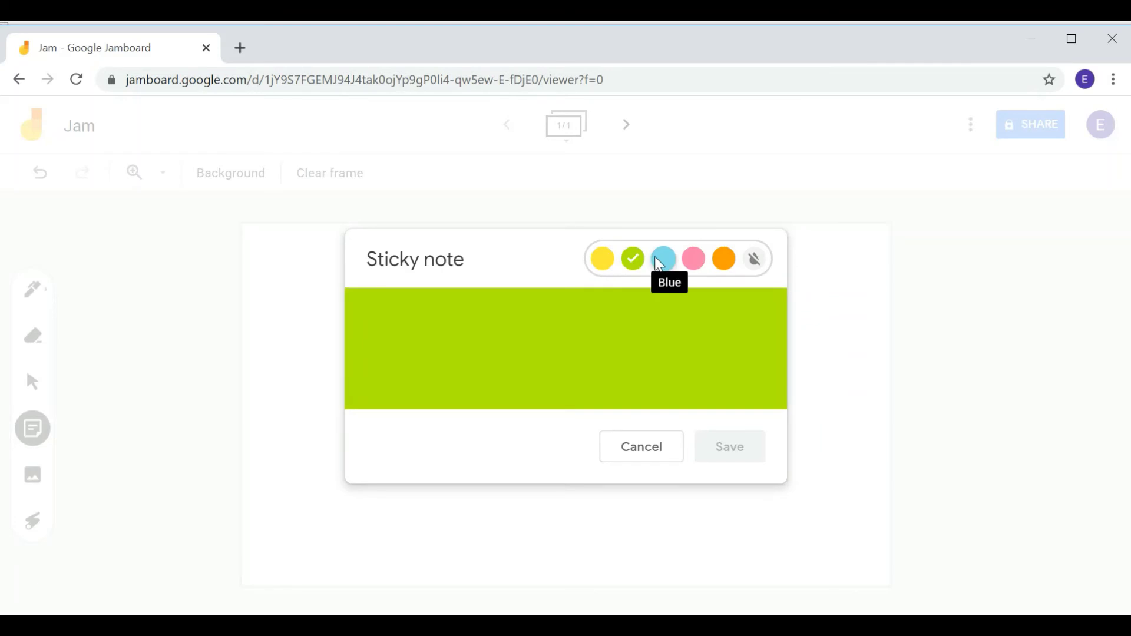
click(656, 258)
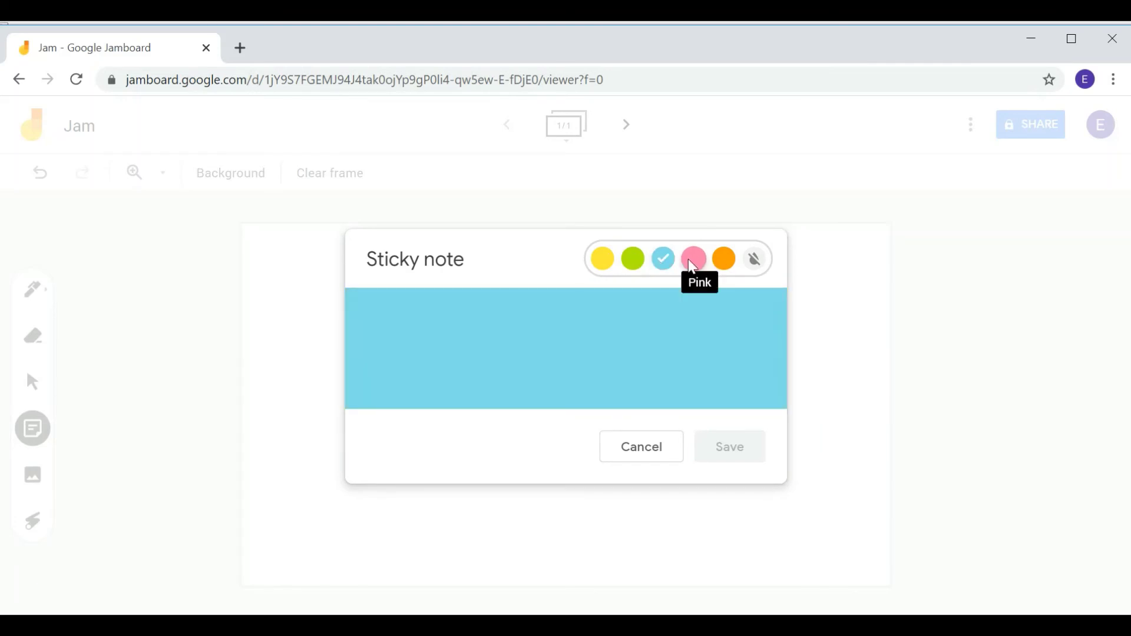
click(695, 260)
click(725, 262)
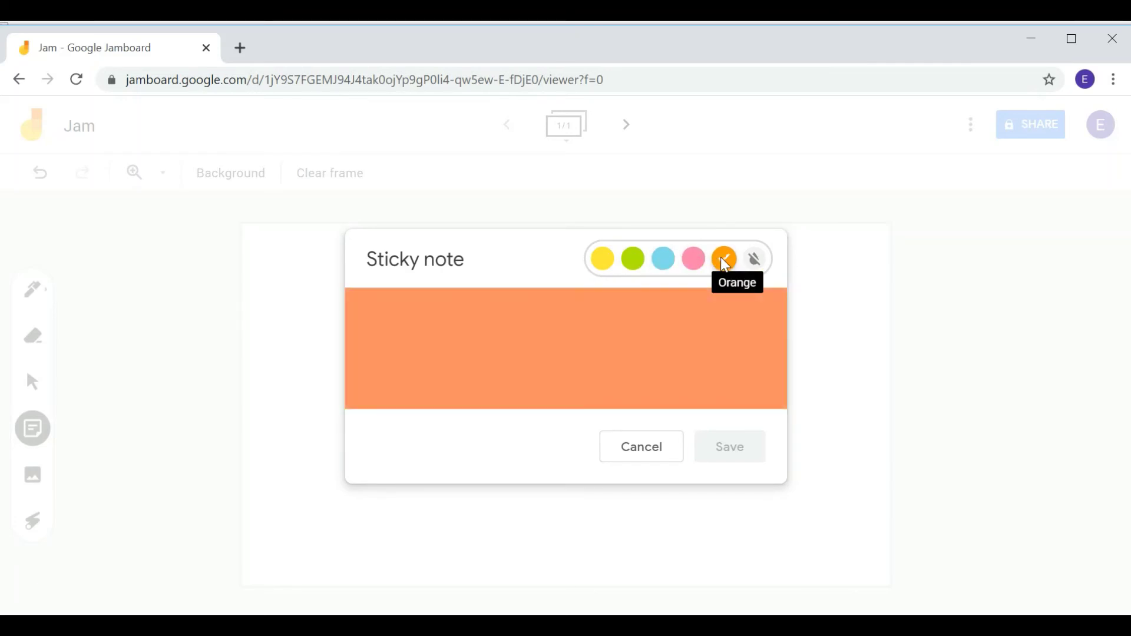
click(757, 260)
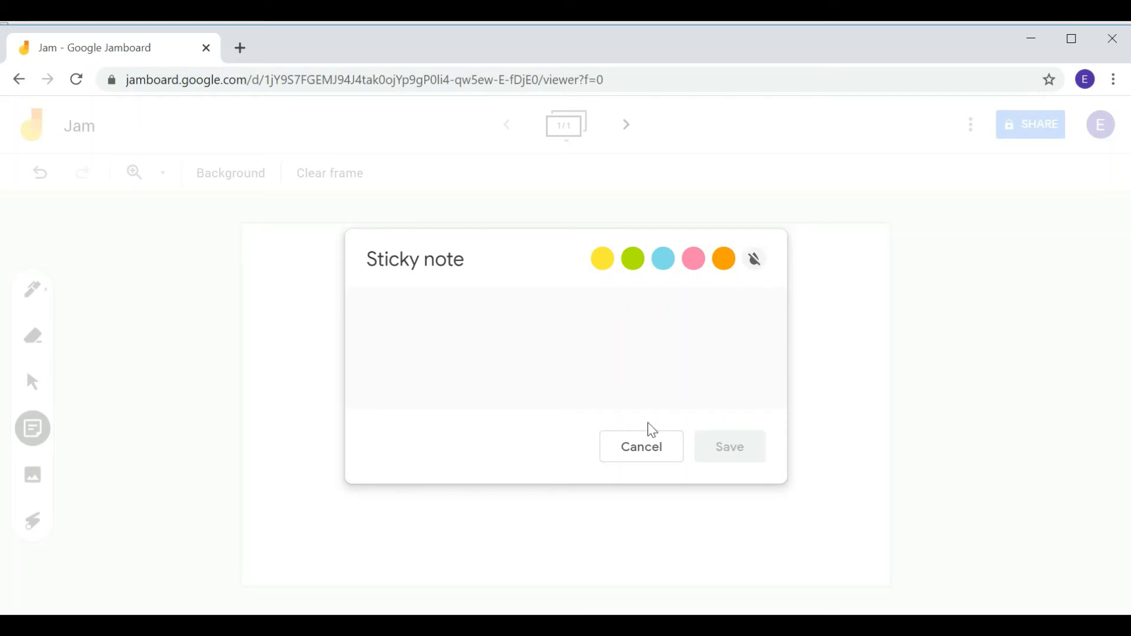
Write "hello" on the transparent sticky note, save it, and dismiss the next blank note.
text(hello)
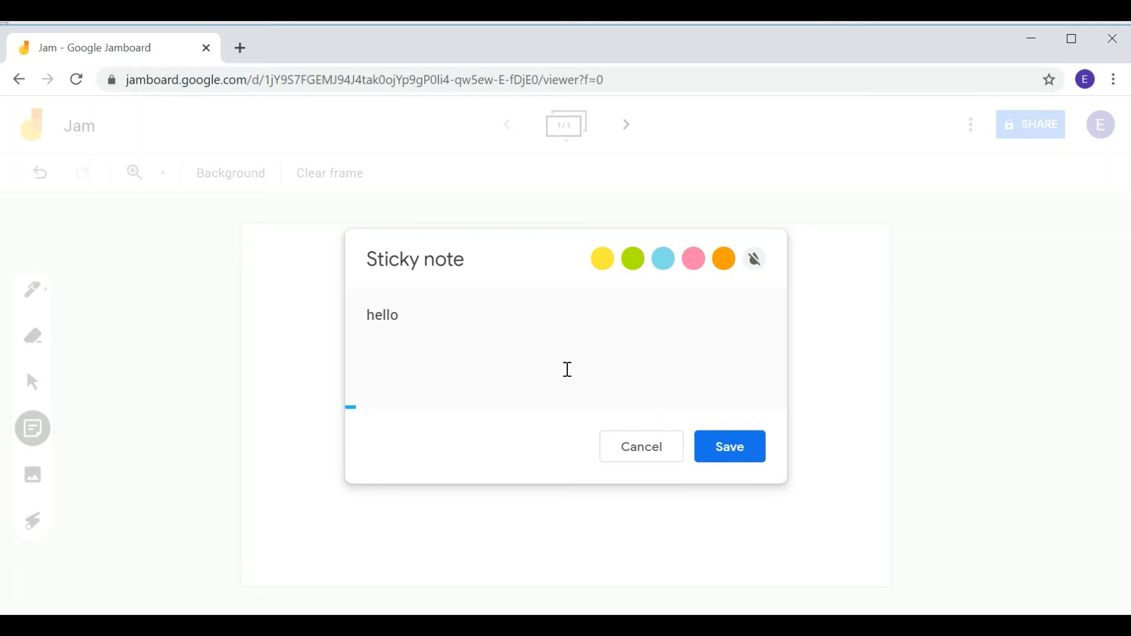
click(715, 449)
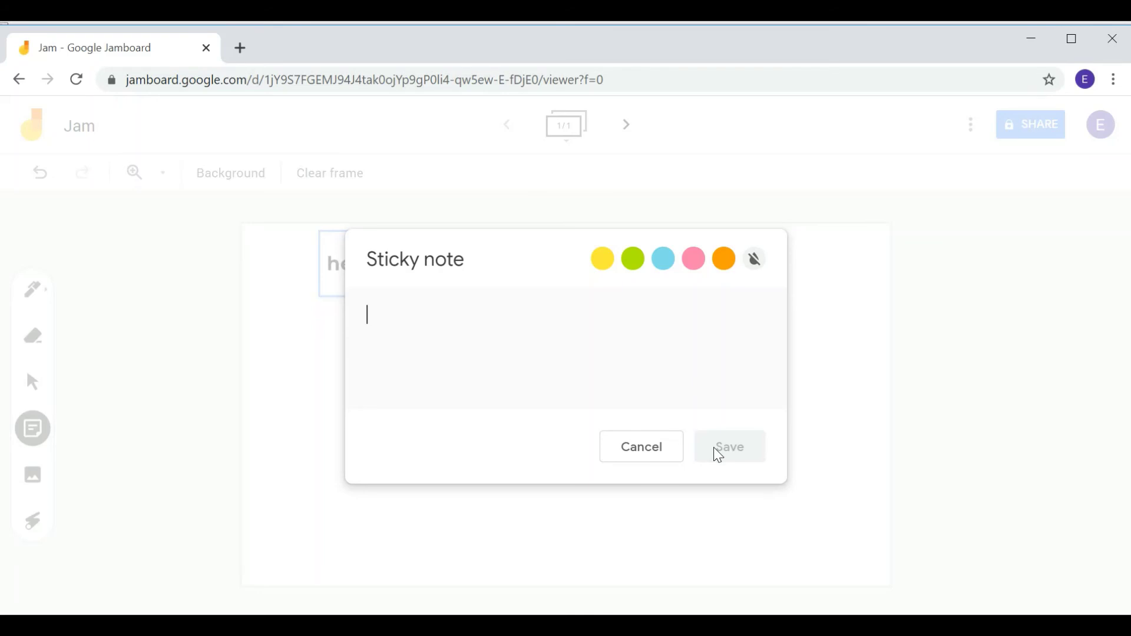
click(643, 458)
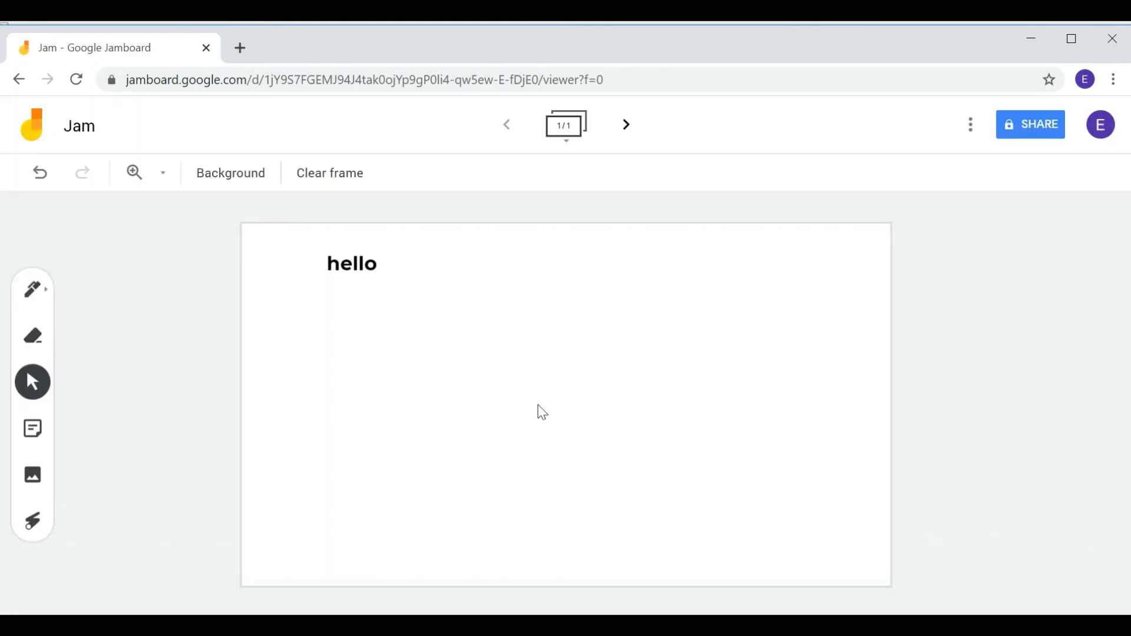
View the actions available for the "hello" note and close them without choosing one.
click(363, 254)
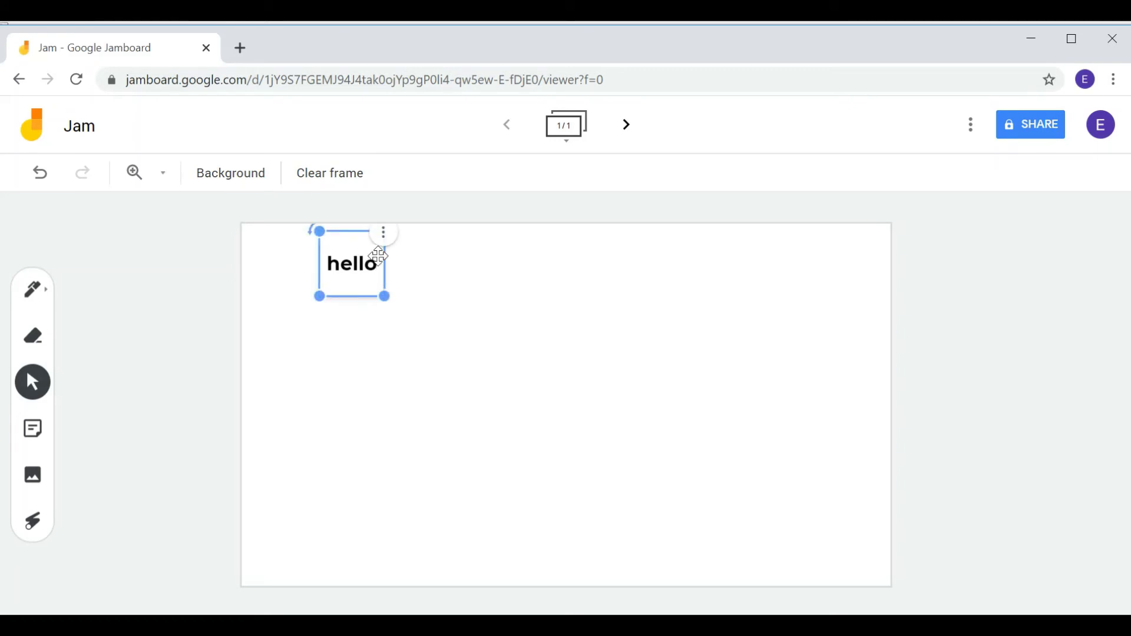
click(389, 242)
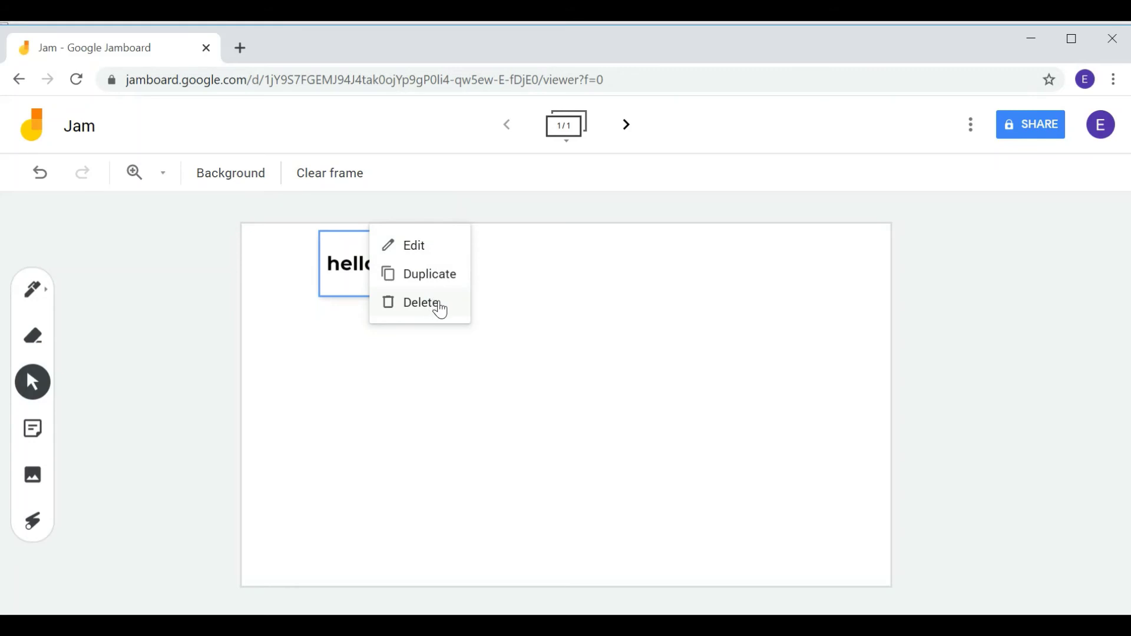
click(366, 394)
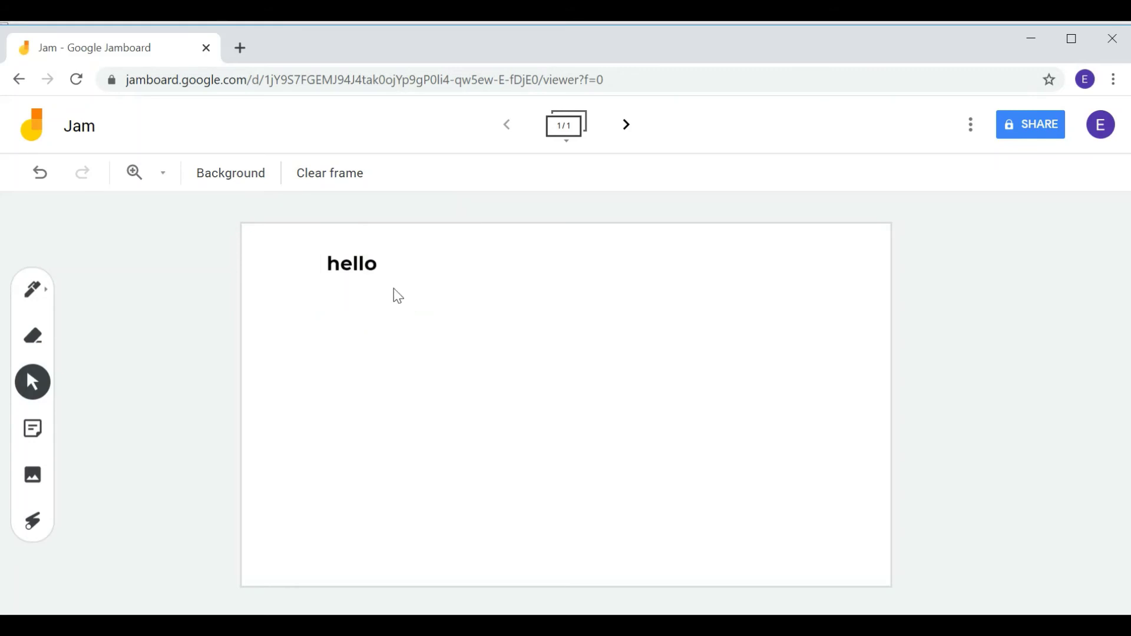
Delete the "hello" note from the frame.
click(350, 263)
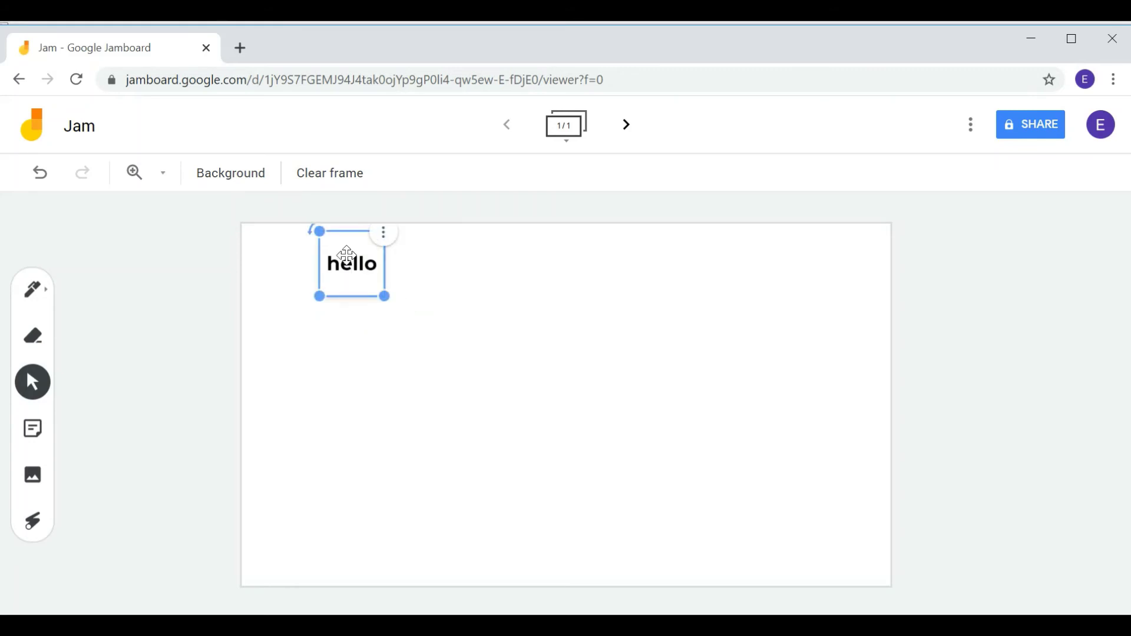
key(Delete)
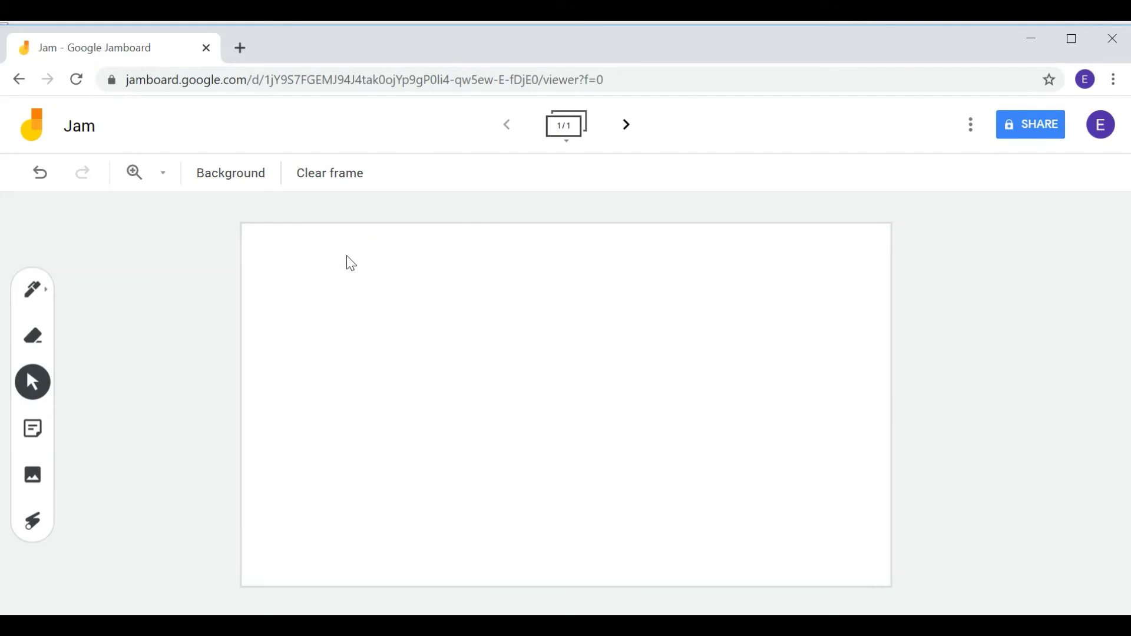
Review the image sources for upload, Google Image Search and Photos, and close the file picker without choosing an image.
click(34, 492)
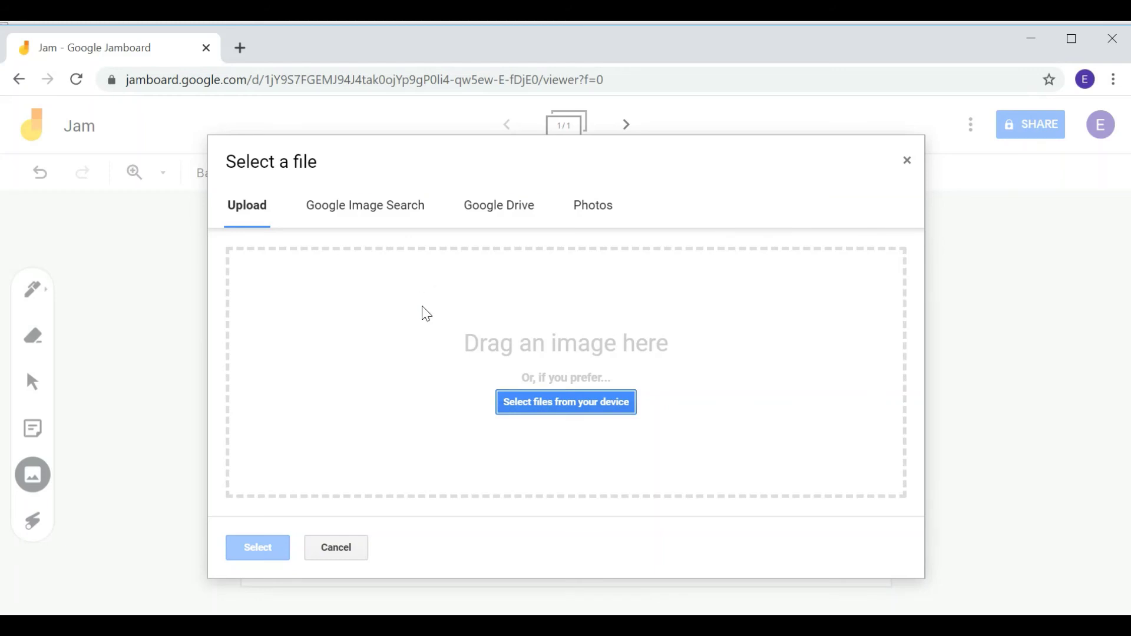
click(379, 217)
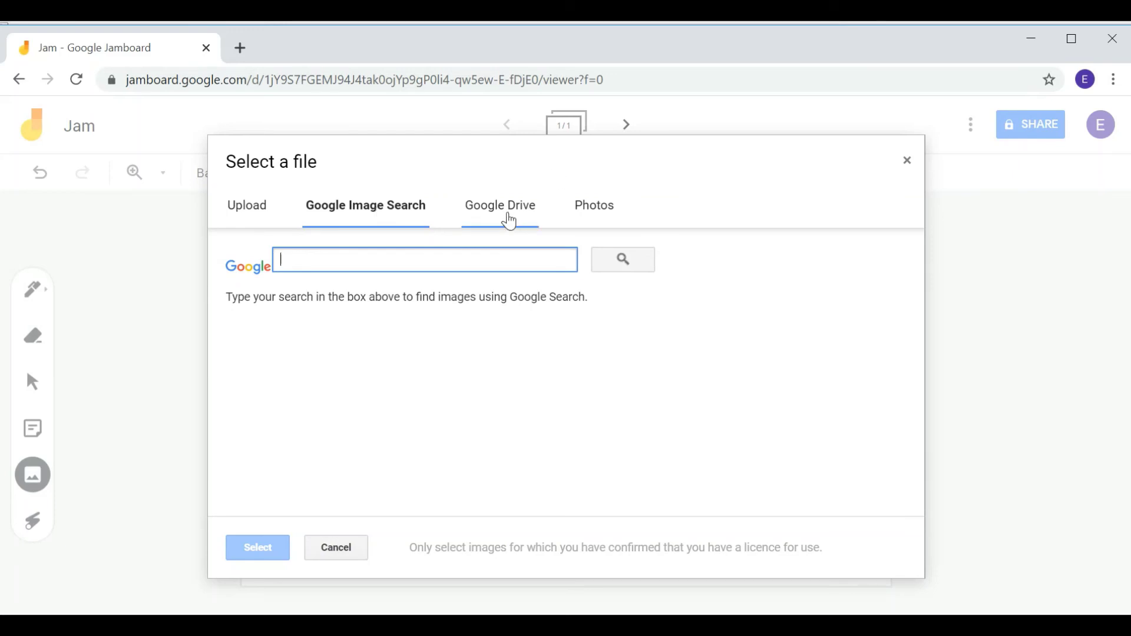
click(597, 209)
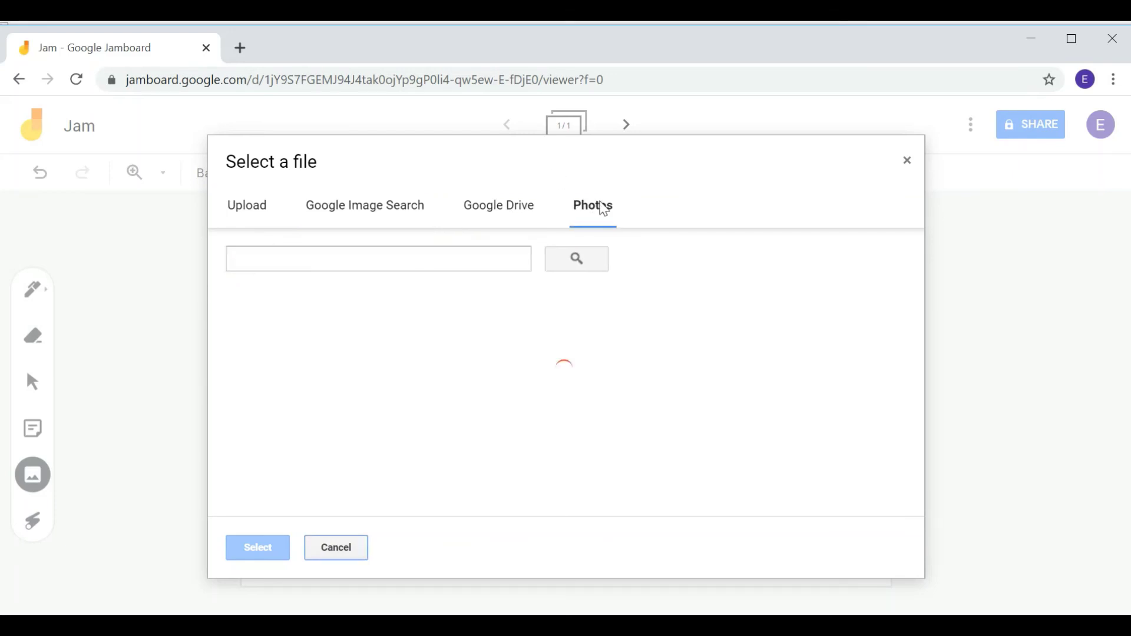
click(359, 214)
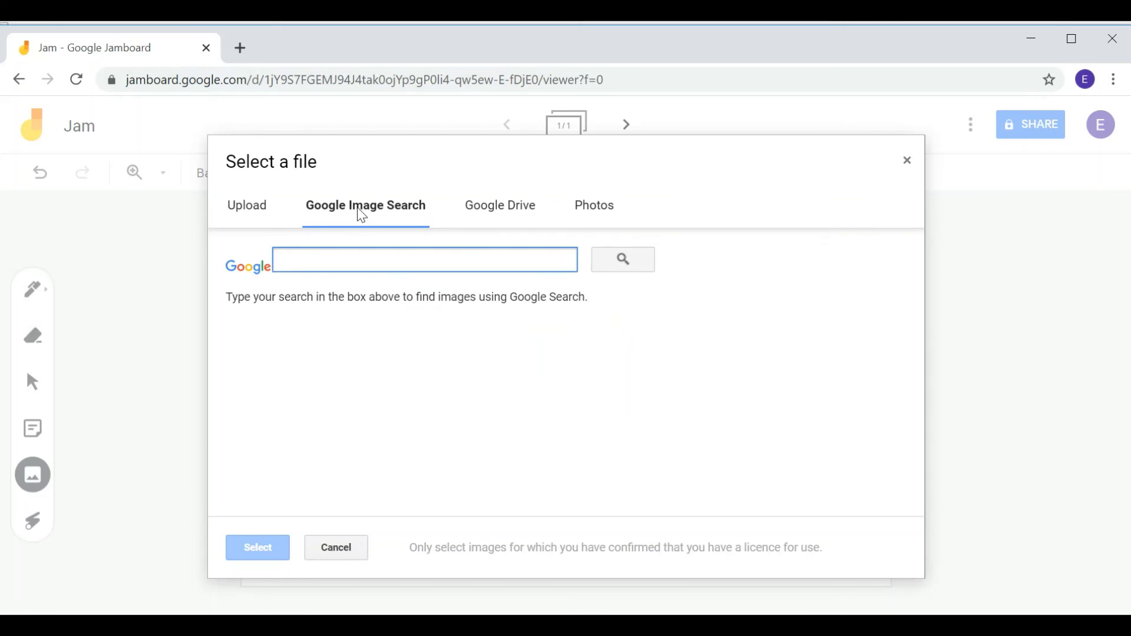
click(260, 218)
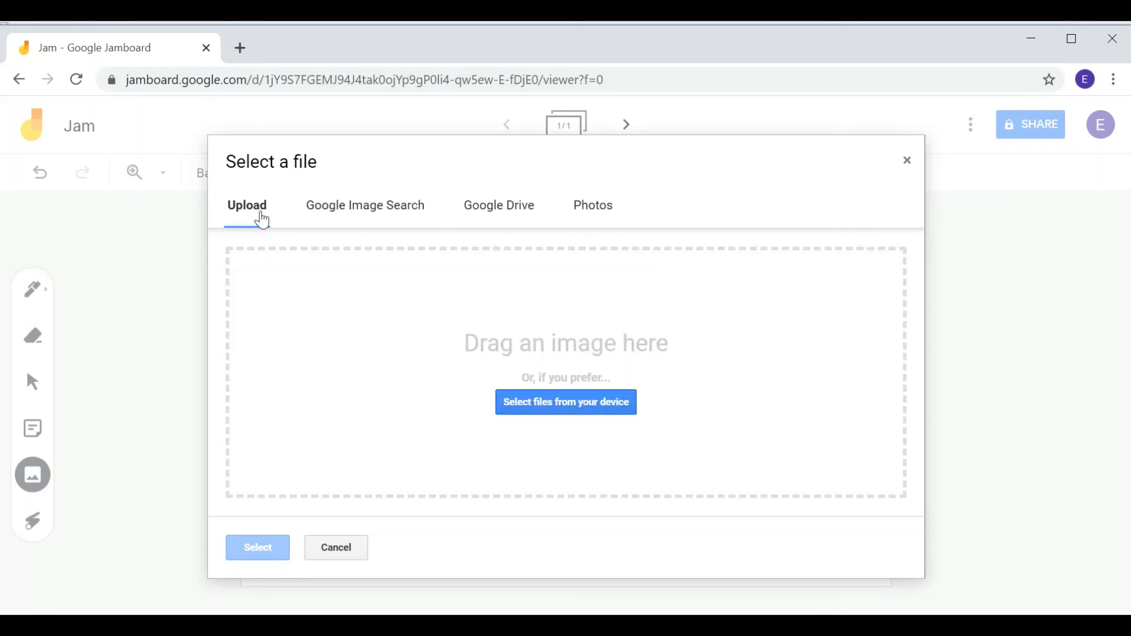
click(331, 551)
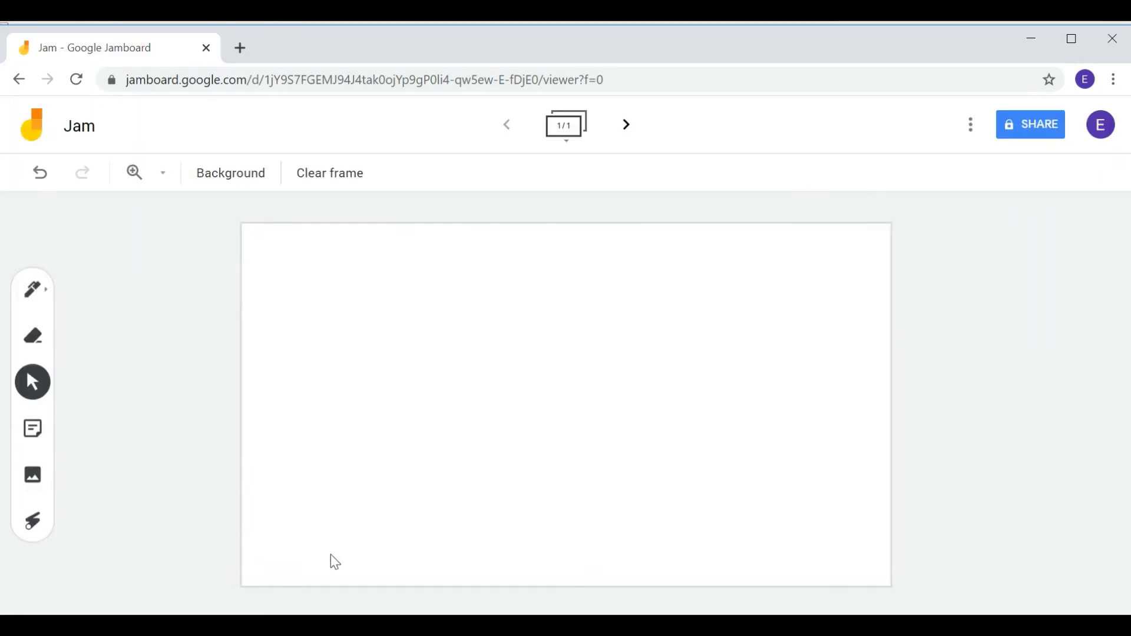
Search Google Images for "welcome" and insert the second result, the colourful brush-stroke Welcome picture, into the frame.
click(35, 480)
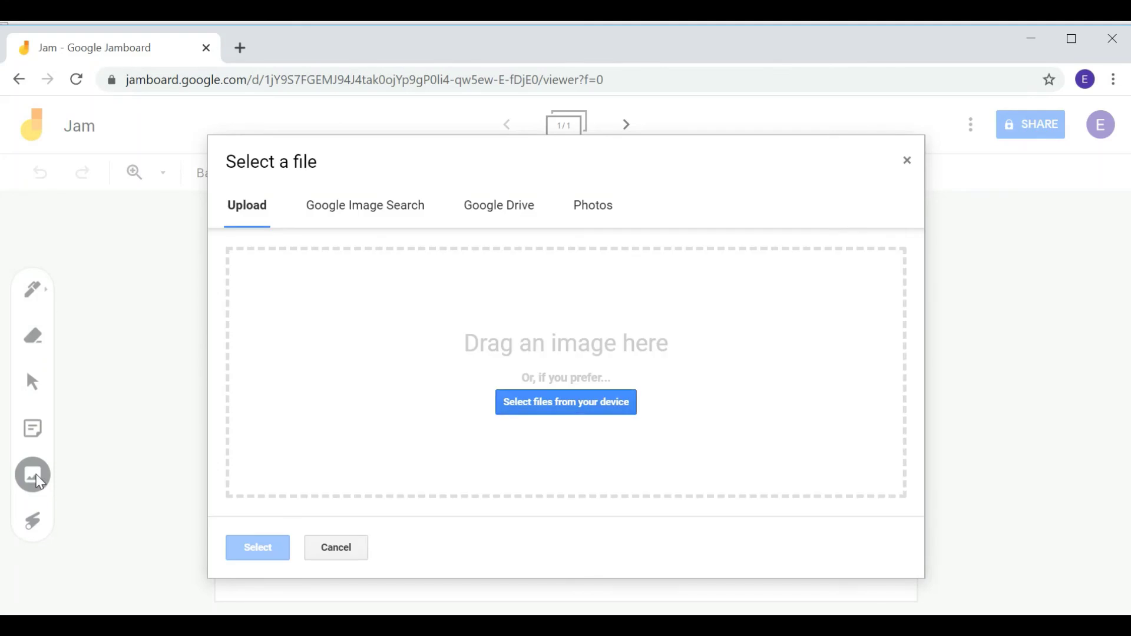
click(386, 203)
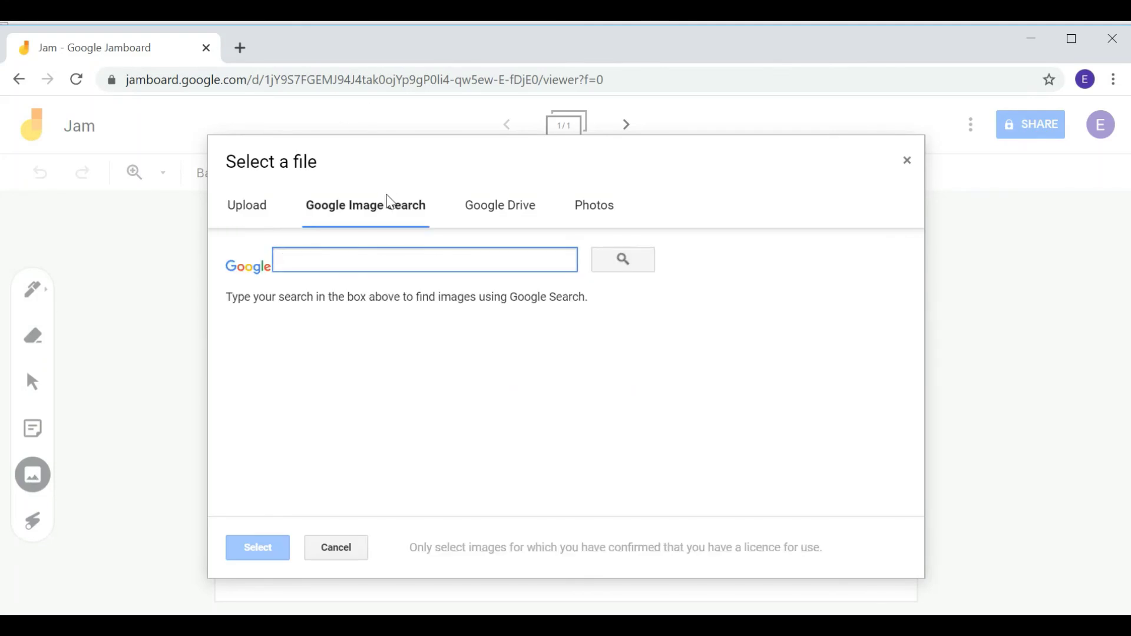
text(welcom)
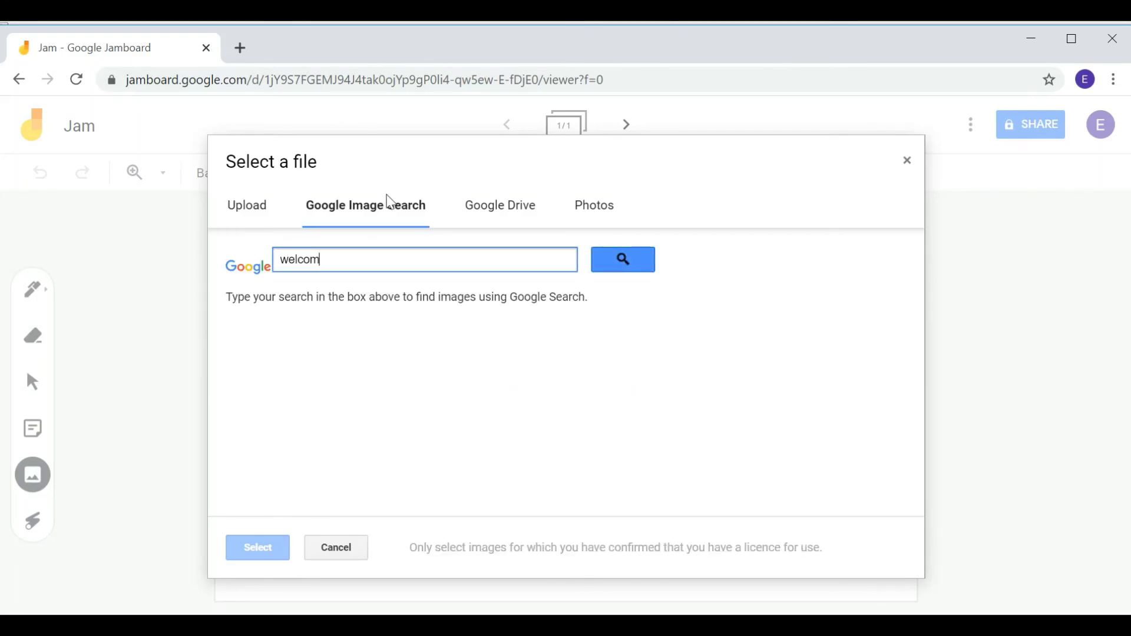
text(e)
key(Return)
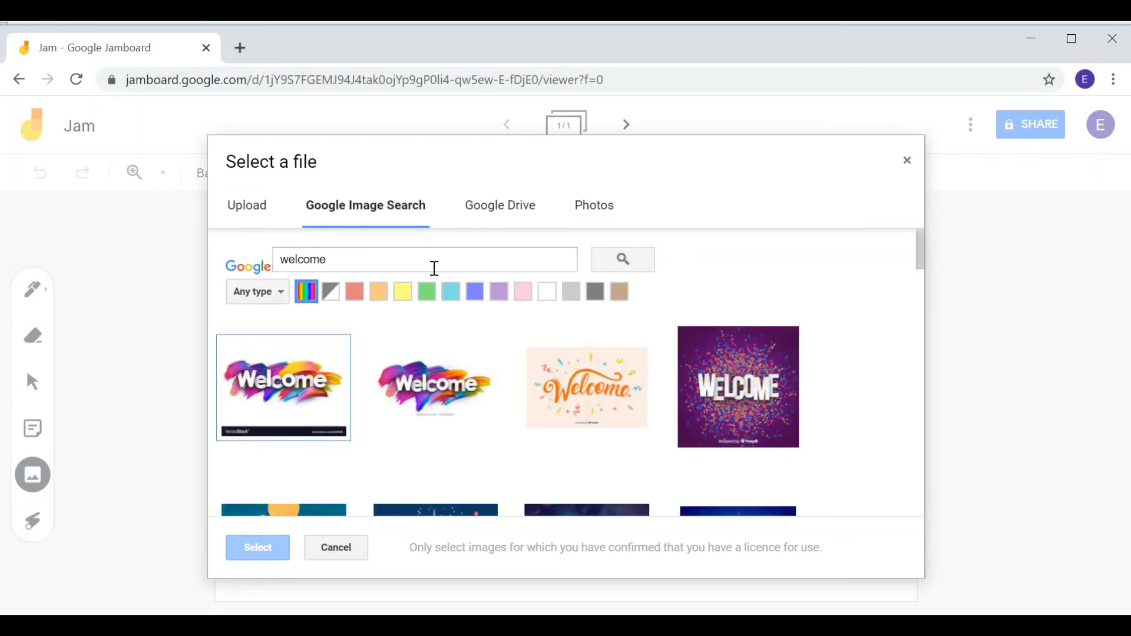
click(435, 384)
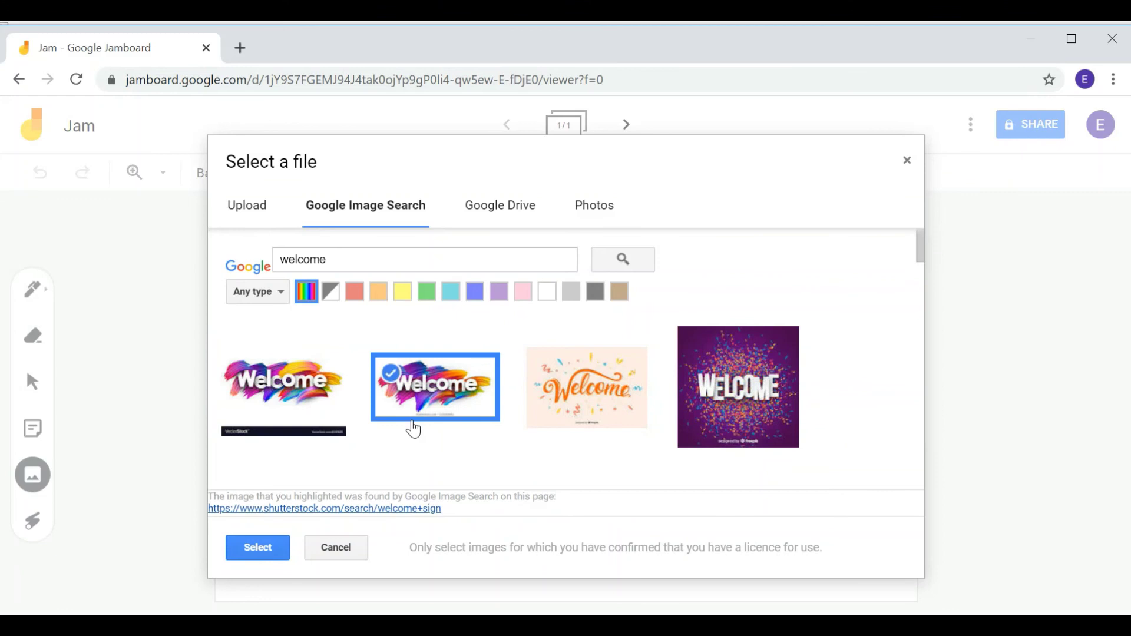
click(259, 549)
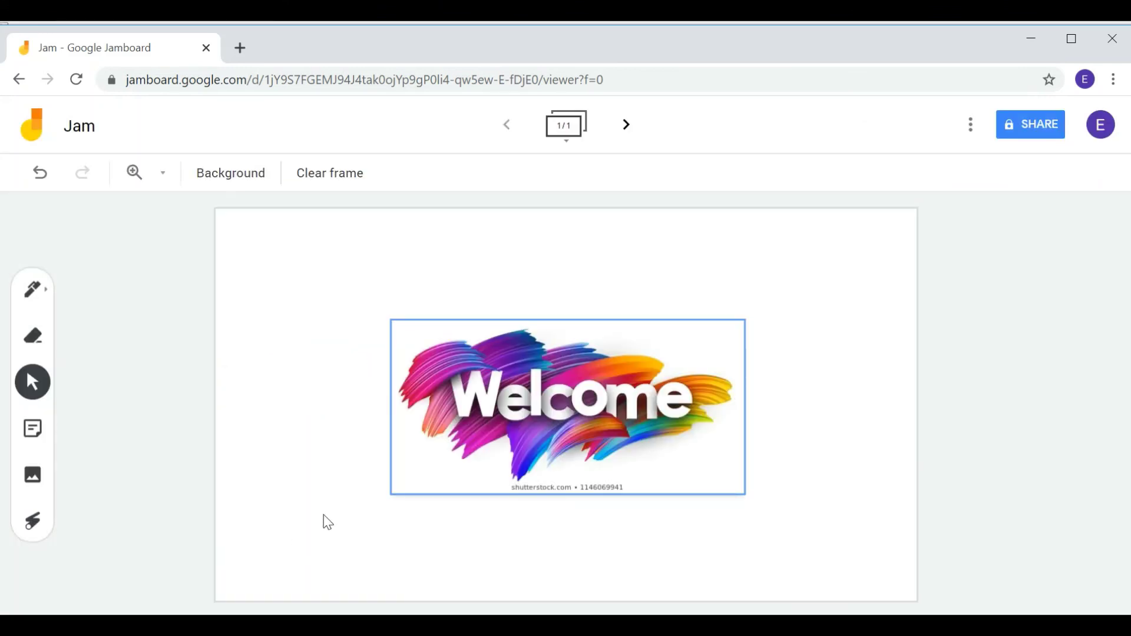
Trace the word "welcome" by hand with the pen over the lettering of the inserted image.
click(34, 291)
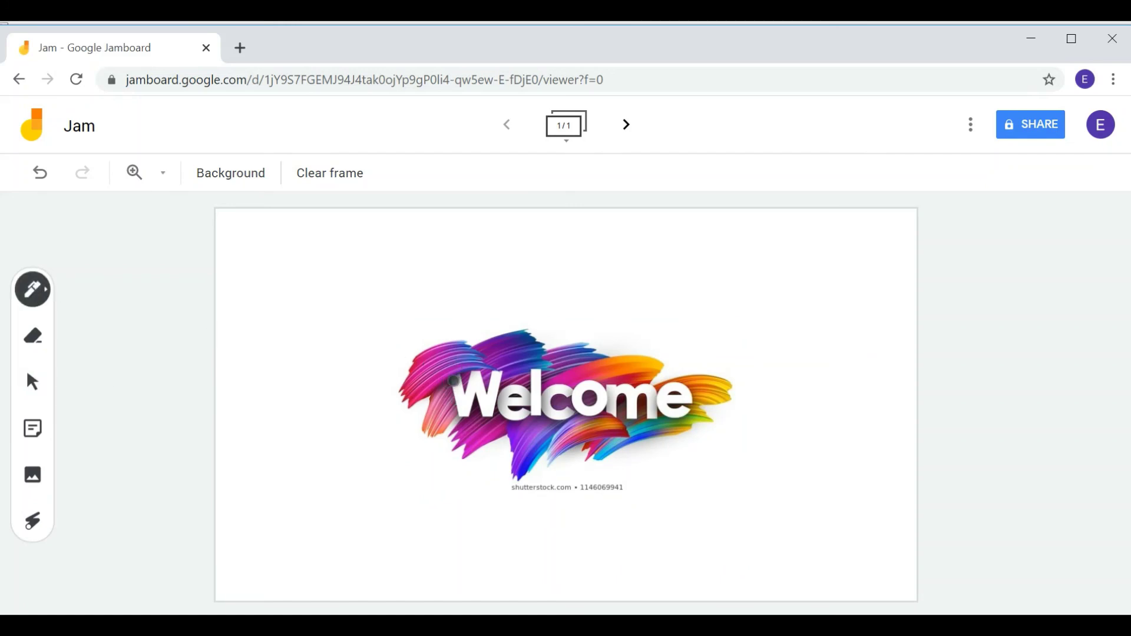
mouse_move(454, 382)
mouse_down()
mouse_move(461, 413)
mouse_move(469, 381)
mouse_move(479, 410)
mouse_move(484, 382)
mouse_move(509, 405)
mouse_move(503, 383)
mouse_move(522, 417)
mouse_up()
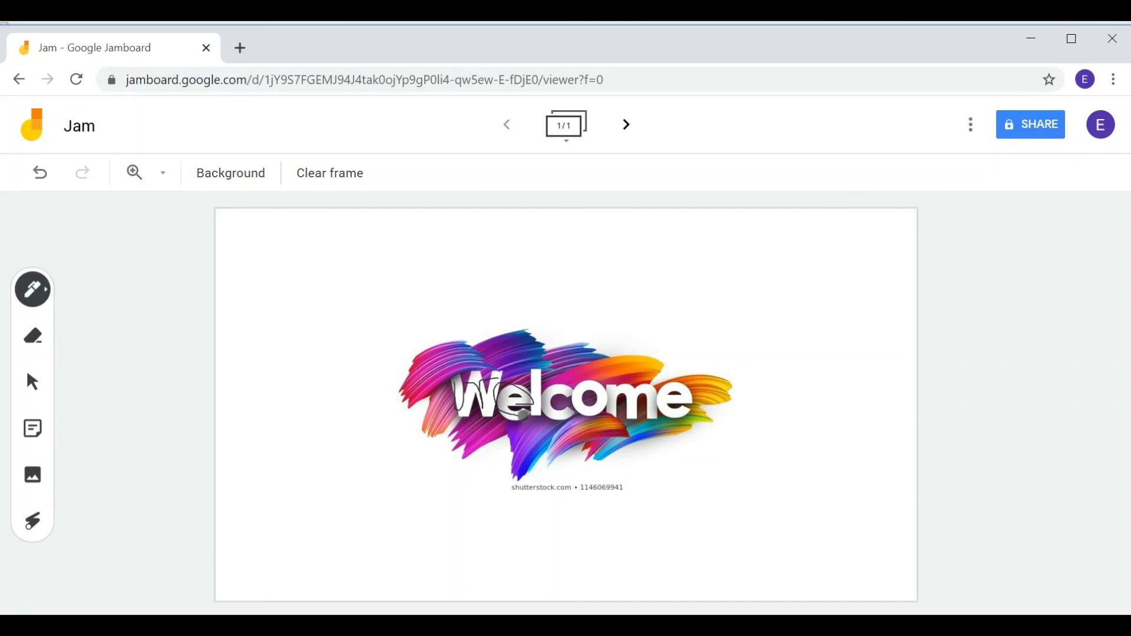
mouse_move(538, 375)
mouse_down()
mouse_move(537, 415)
mouse_move(561, 399)
mouse_move(570, 426)
mouse_move(591, 390)
mouse_move(622, 394)
mouse_move(622, 409)
mouse_move(647, 390)
mouse_move(675, 427)
mouse_move(671, 395)
mouse_move(690, 399)
mouse_move(674, 417)
mouse_move(686, 427)
mouse_up()
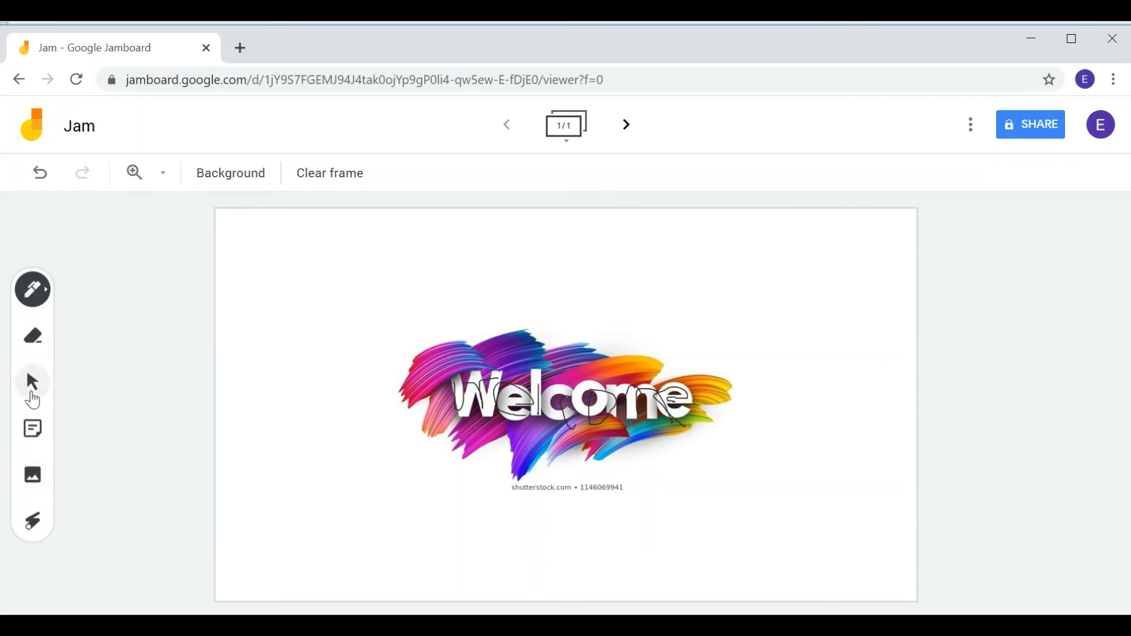
Delete the Welcome image from behind the handwriting, leaving only the pen strokes on the frame.
click(33, 396)
click(422, 386)
key(Delete)
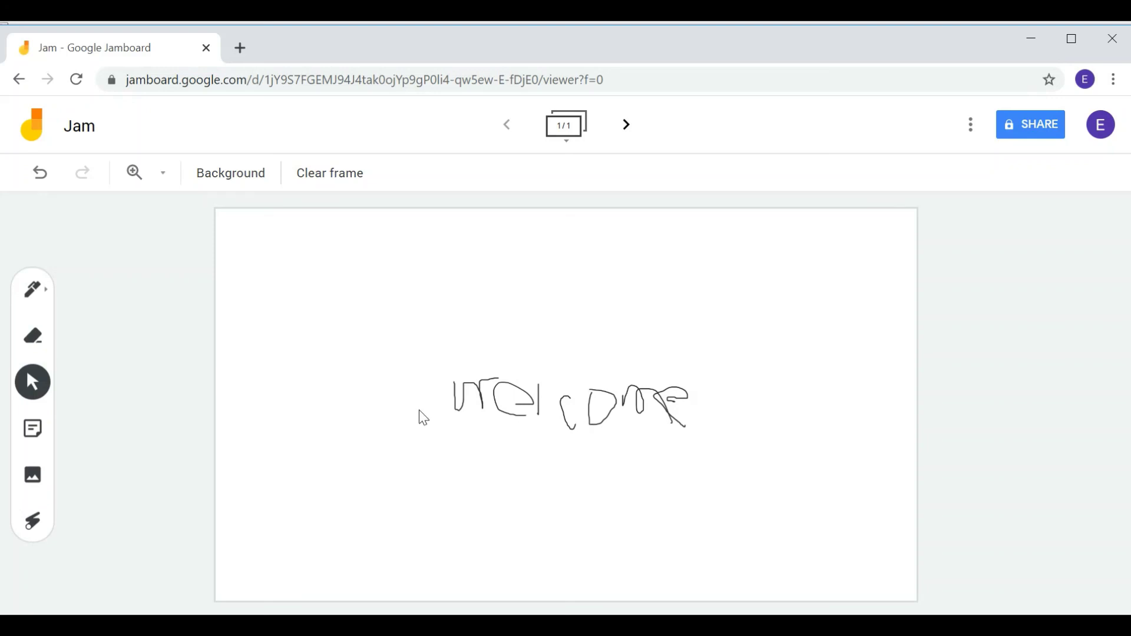
Undo the image deletion, the traced pen strokes and the image insertion until the frame is blank.
click(32, 184)
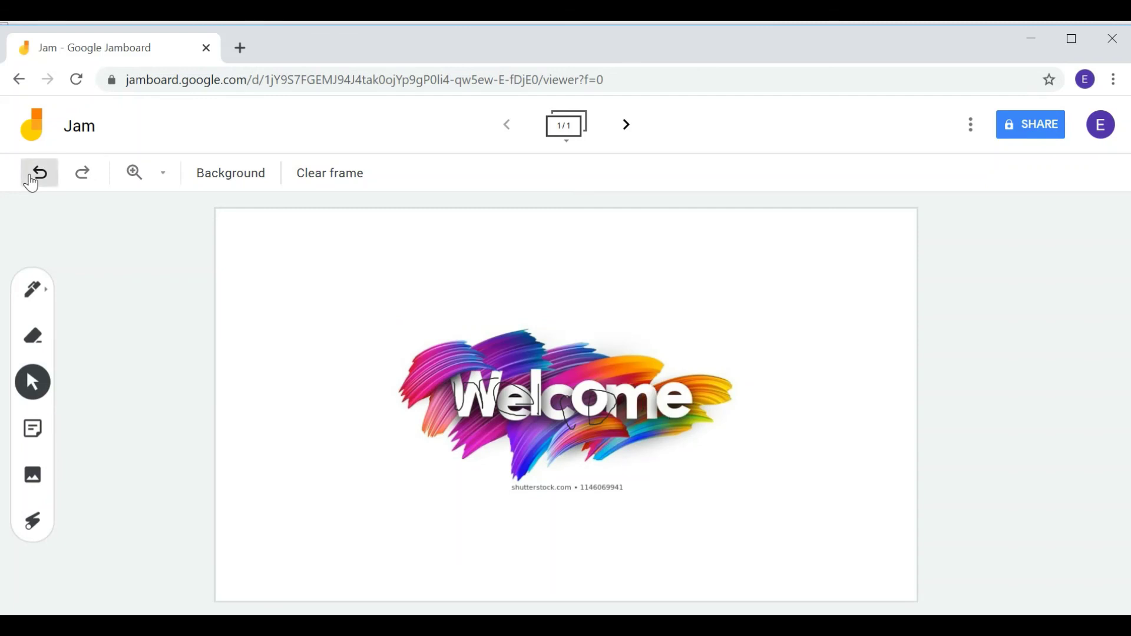
click(32, 185)
click(32, 184)
click(32, 185)
click(32, 185)
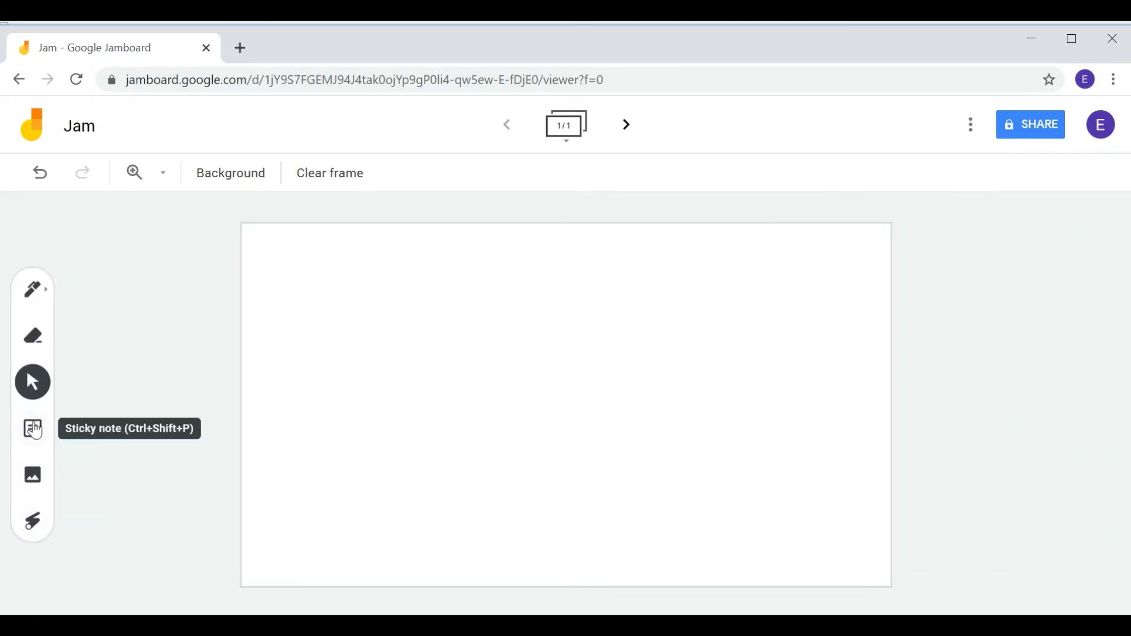
Use the laser tool to sweep temporary red strokes across the middle of the blank frame.
click(34, 525)
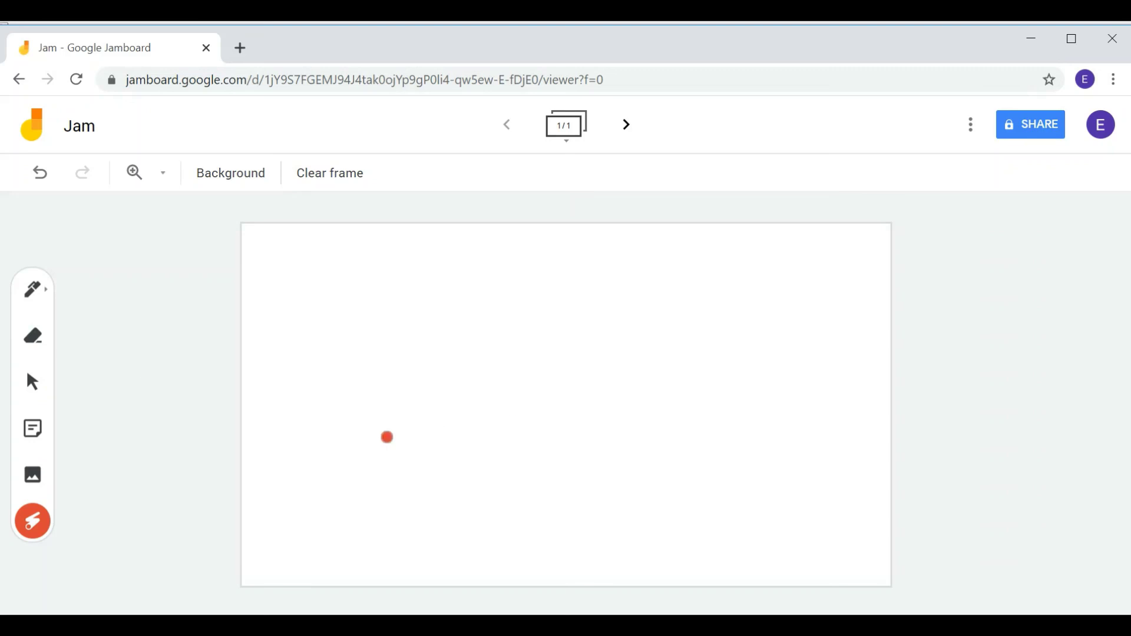
mouse_move(405, 437)
mouse_down()
mouse_move(560, 424)
mouse_move(550, 399)
mouse_up()
drag(436, 406, 656, 404)
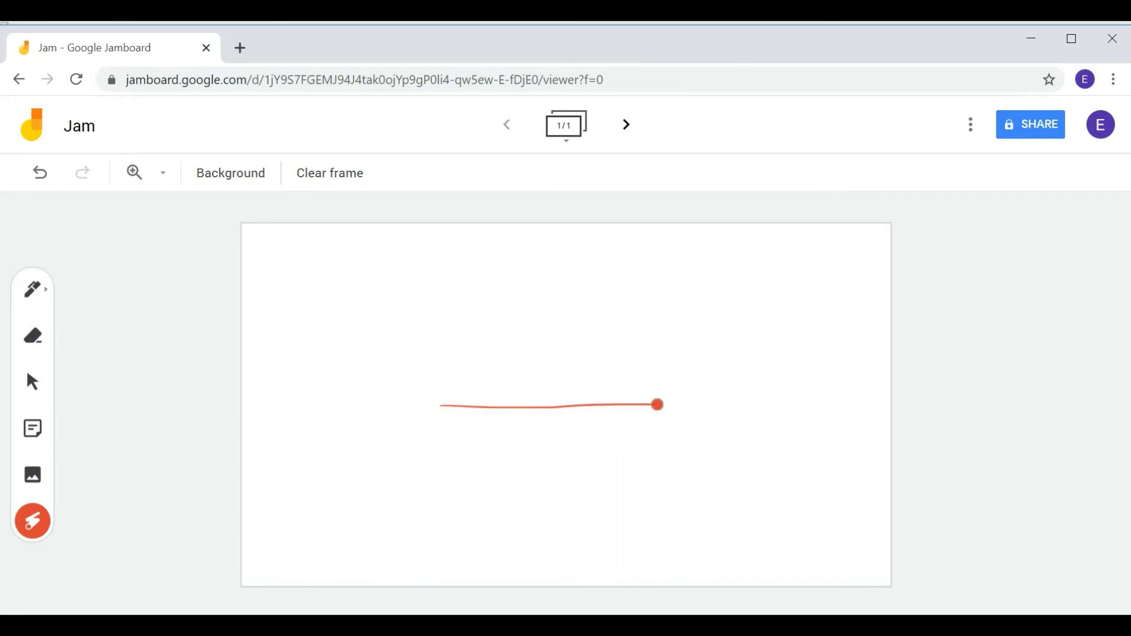